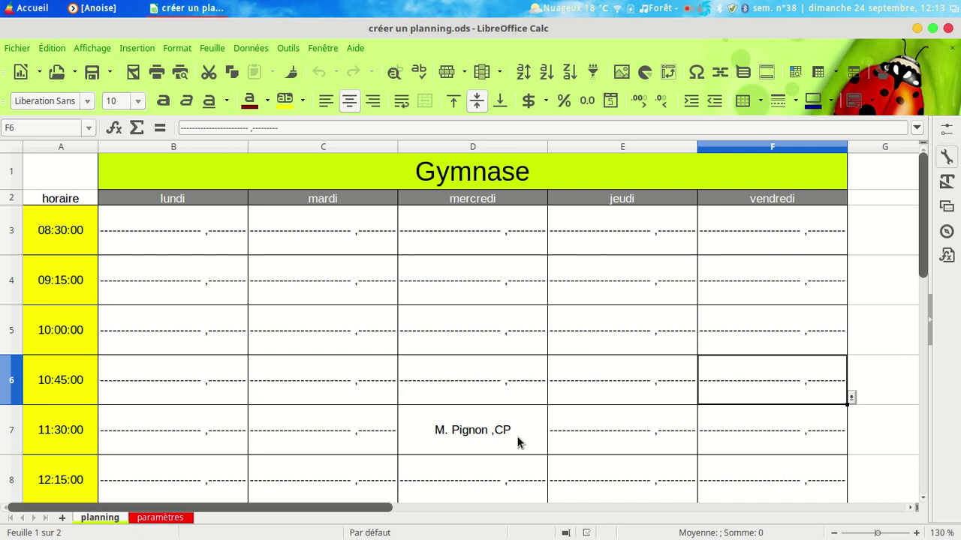
click(517, 442)
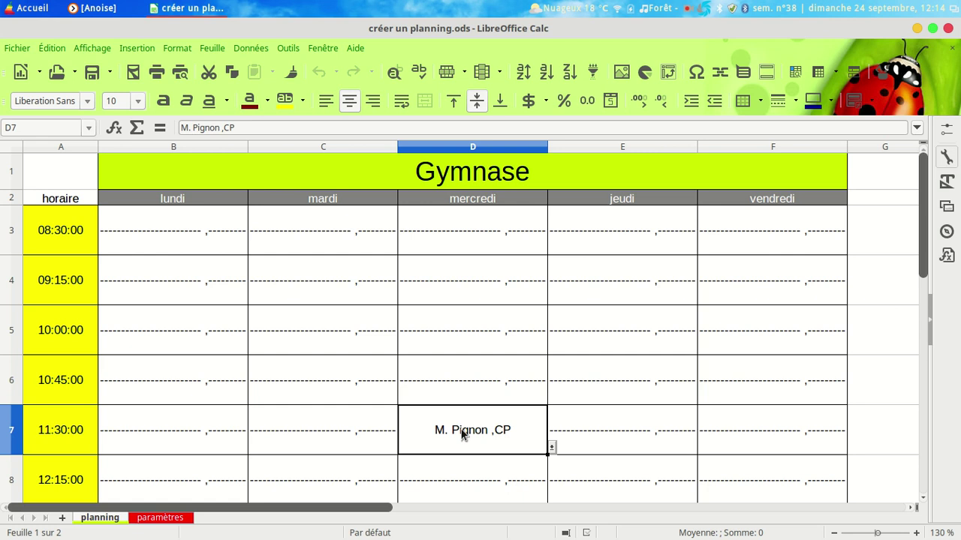
click(177, 49)
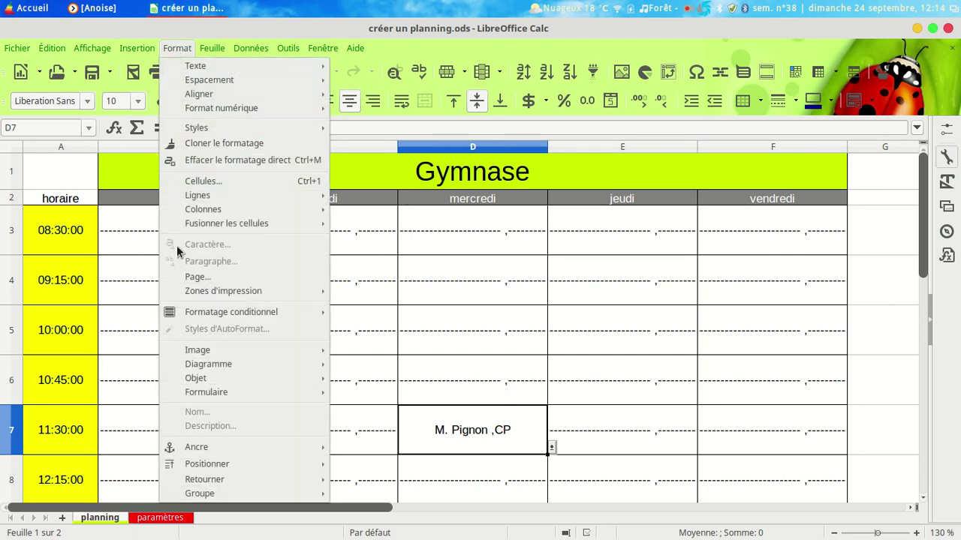
mouse_move(212, 314)
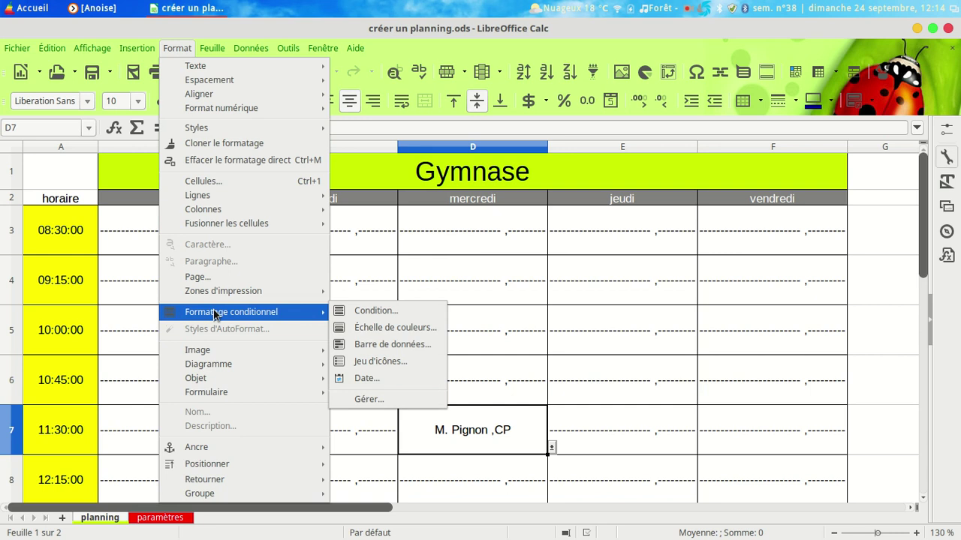
click(368, 400)
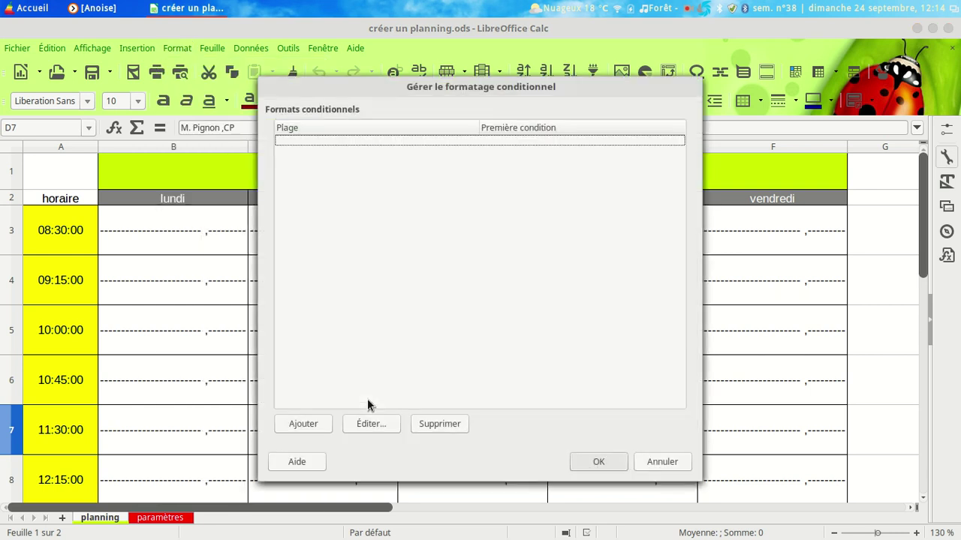
click(303, 424)
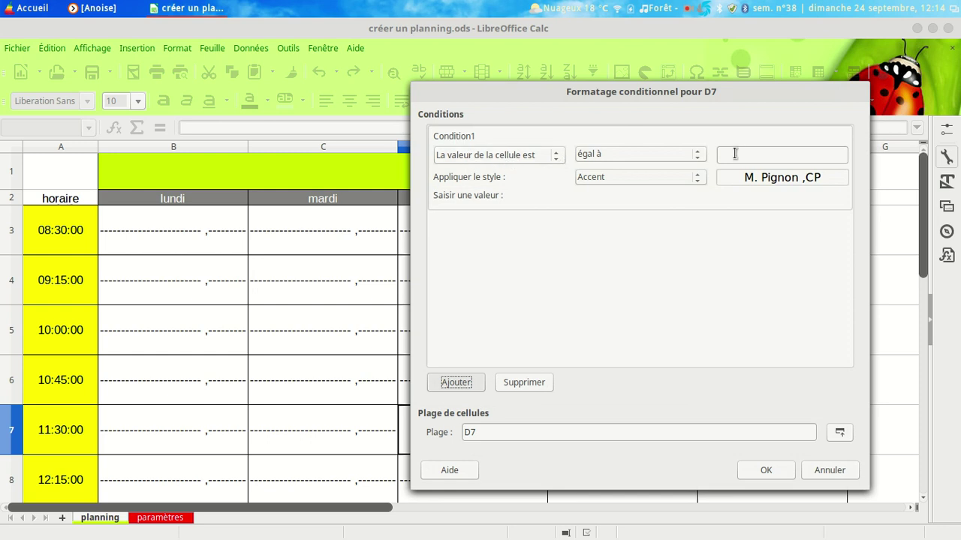
drag(729, 101, 488, 110)
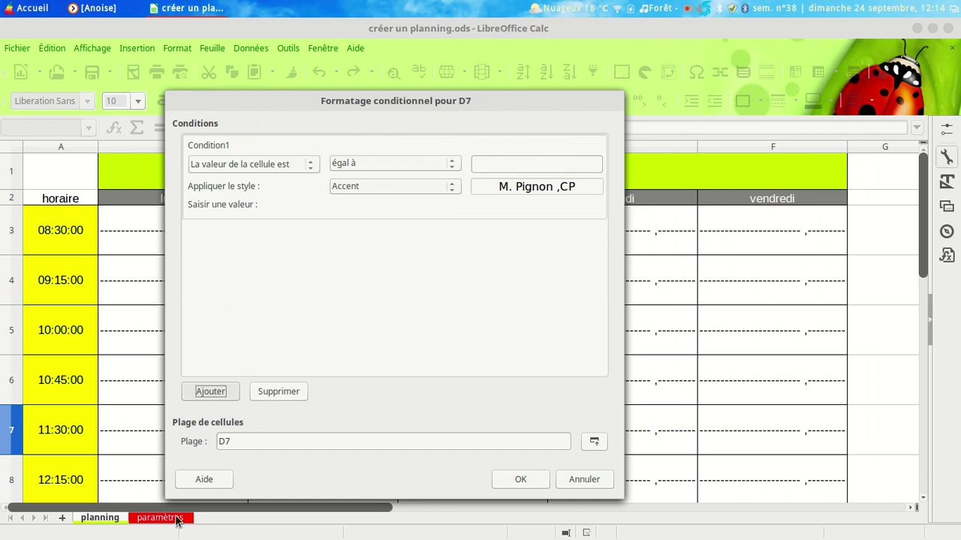
click(568, 482)
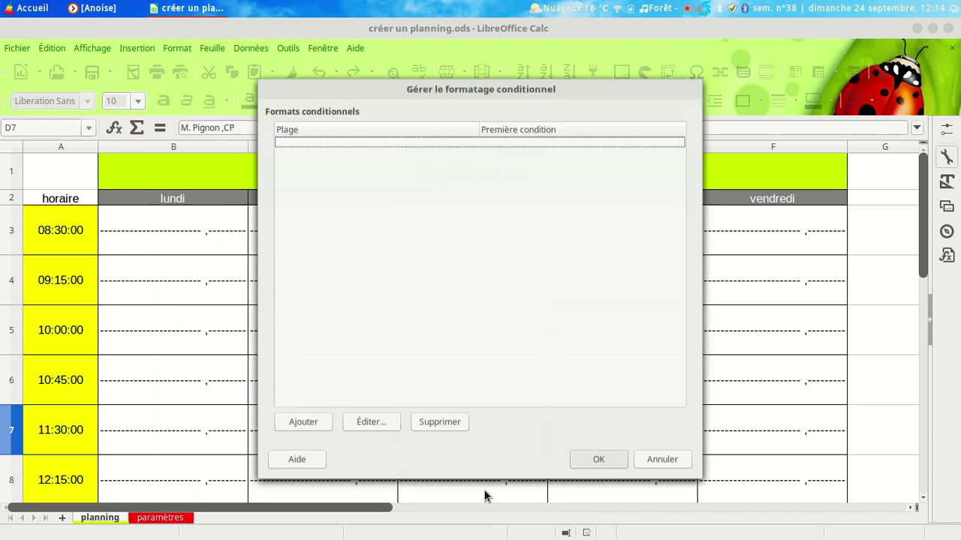
click(647, 462)
Look up the CP teacher's combined entry on the paramètres sheet and give planning cell D7 a conditional format for values equal to paramètres.C4.
click(180, 521)
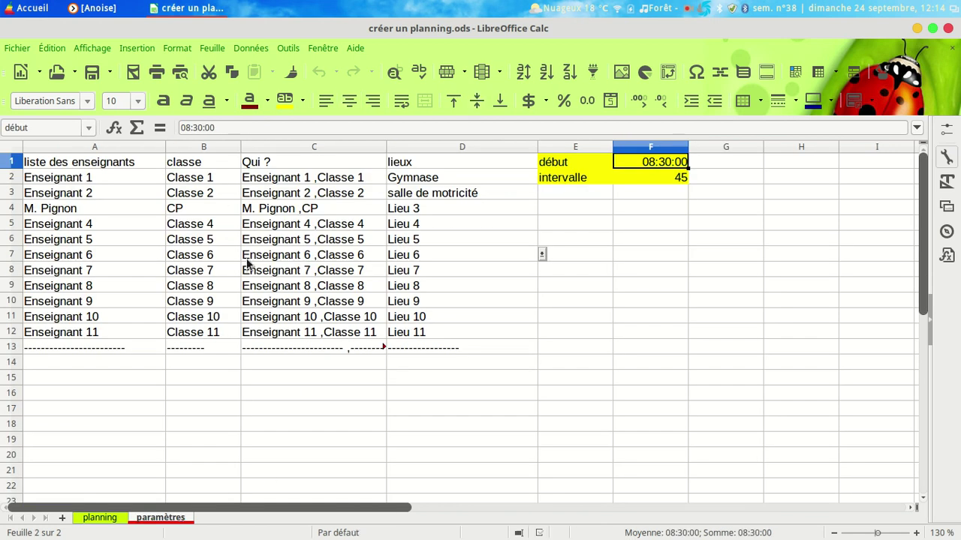
click(330, 210)
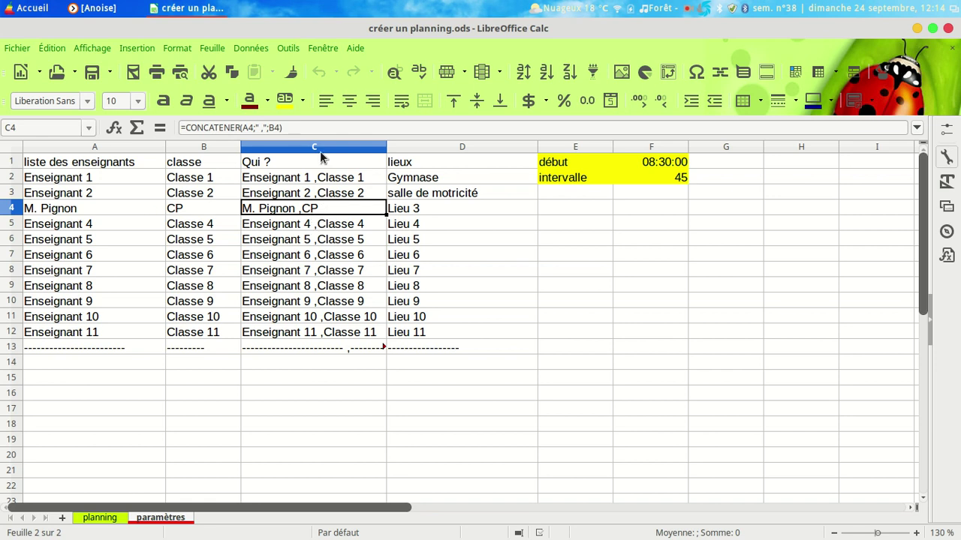
click(118, 520)
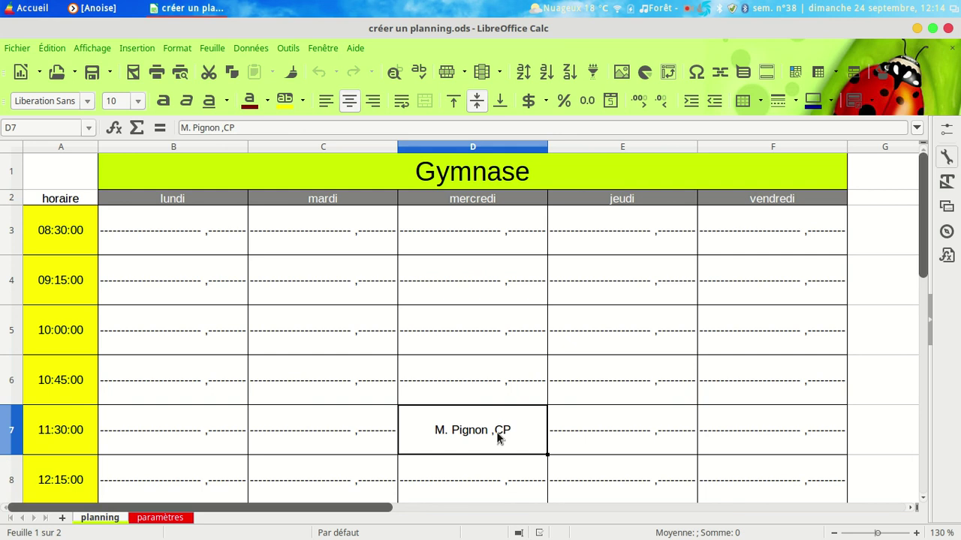
click(169, 50)
mouse_move(277, 311)
click(369, 399)
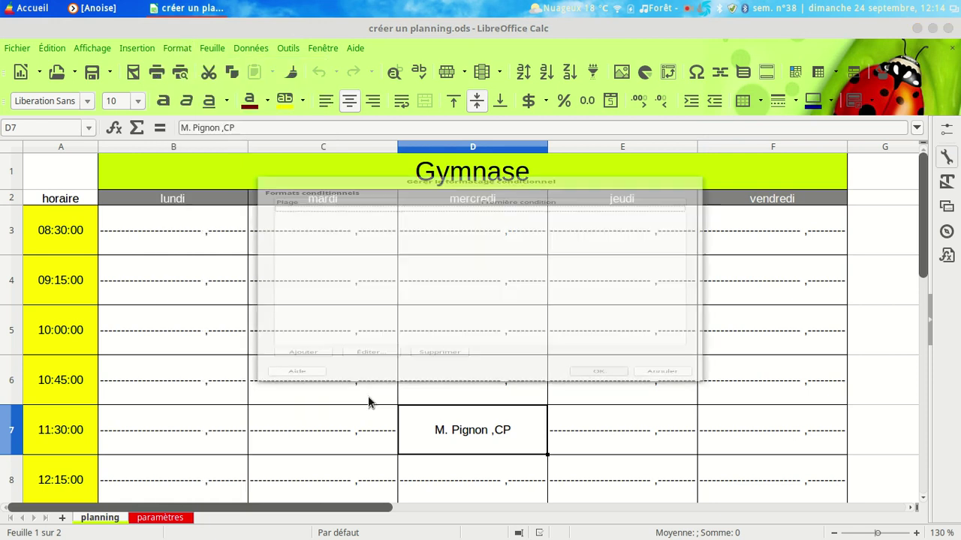
click(313, 425)
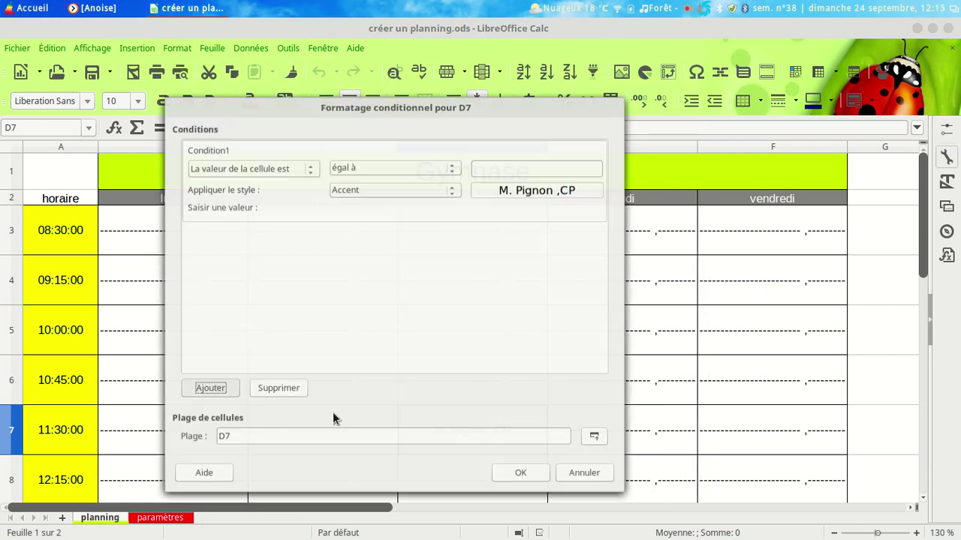
click(547, 164)
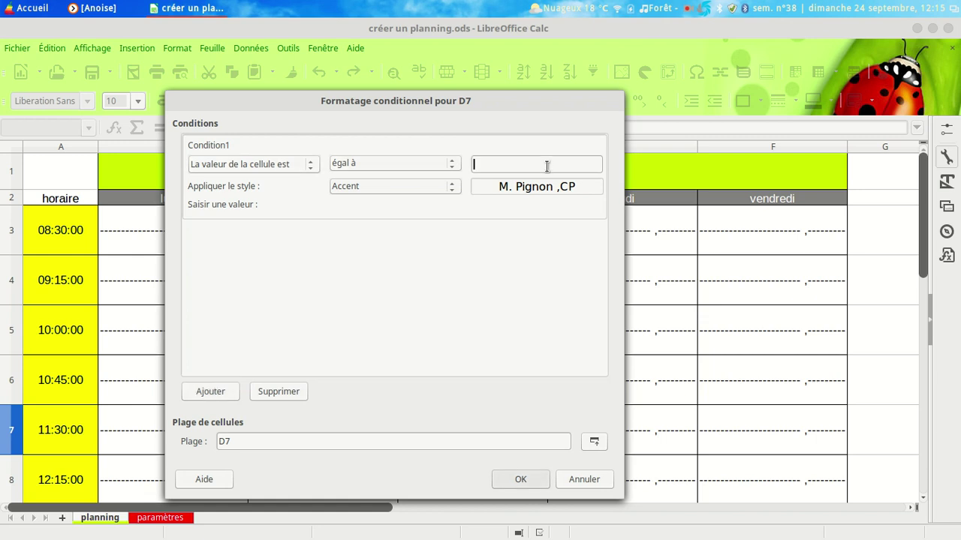
text(car)
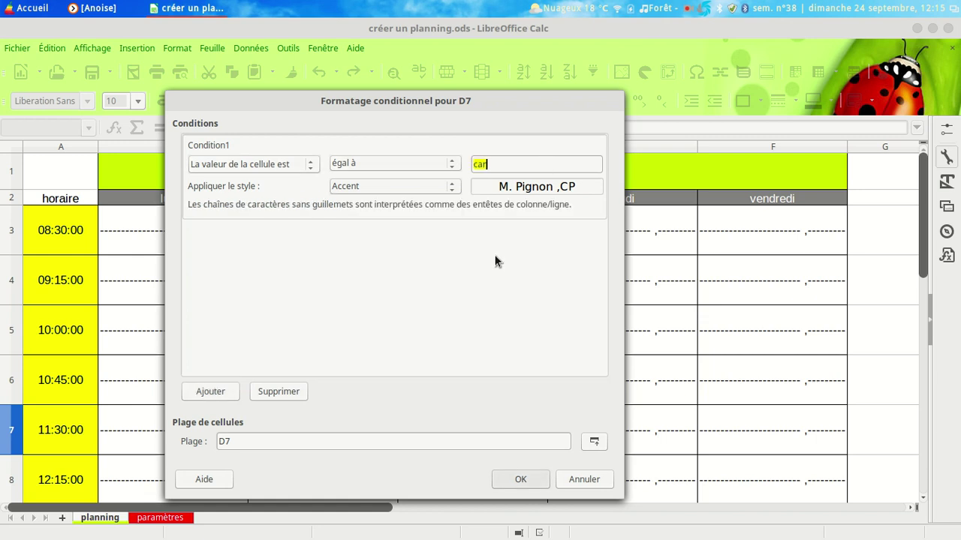
key(BackSpace)
text(paramètres.C4)
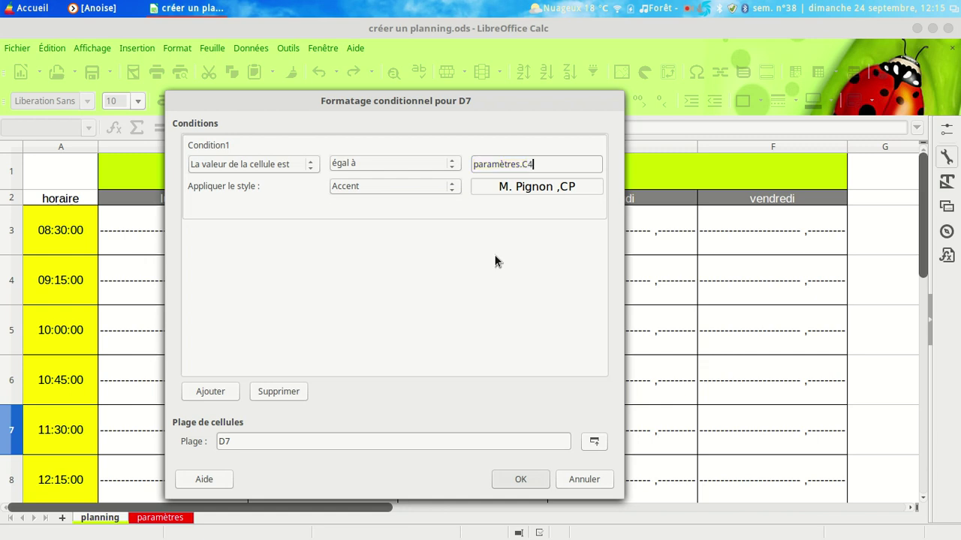
Make the condition's cell reference absolute so it reads paramètres.$C$4.
click(523, 164)
text($)
click(532, 167)
text($)
Create a new cell style for the condition, named with the teacher's surname, with a Vert jaune 3 background.
click(452, 188)
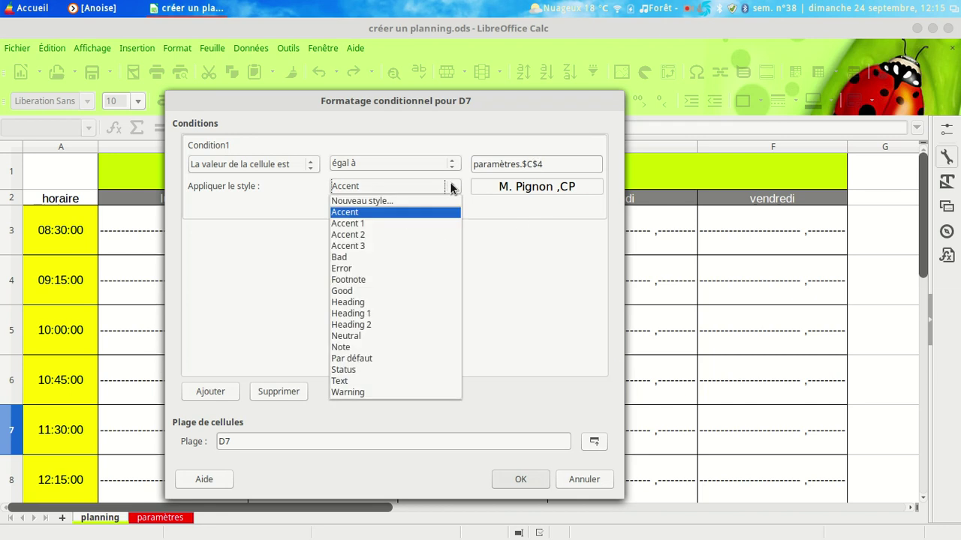
click(379, 201)
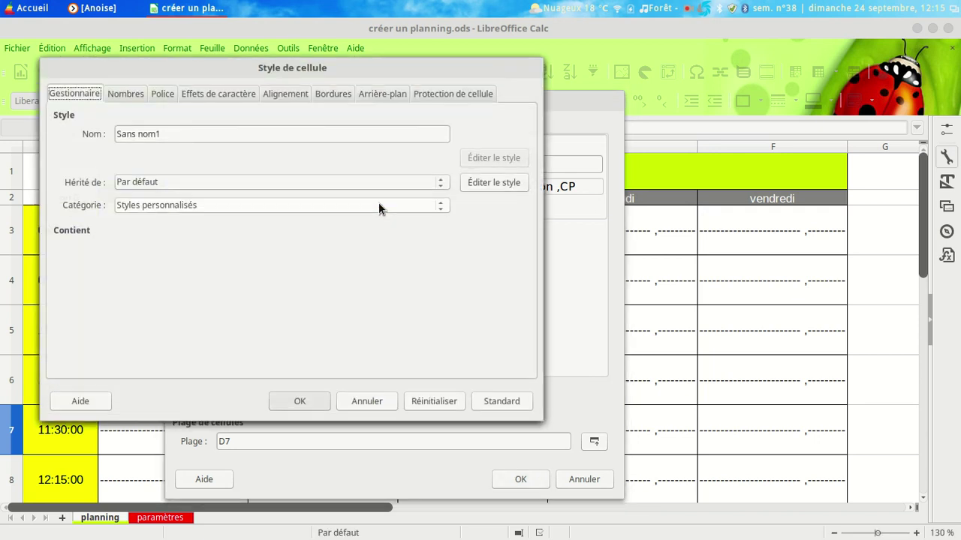
triple_click(174, 134)
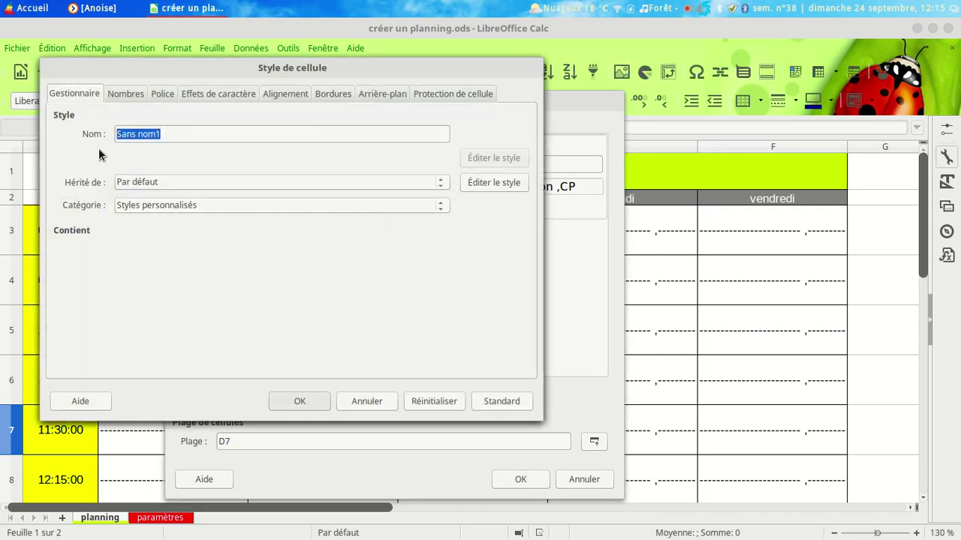
text(pignon)
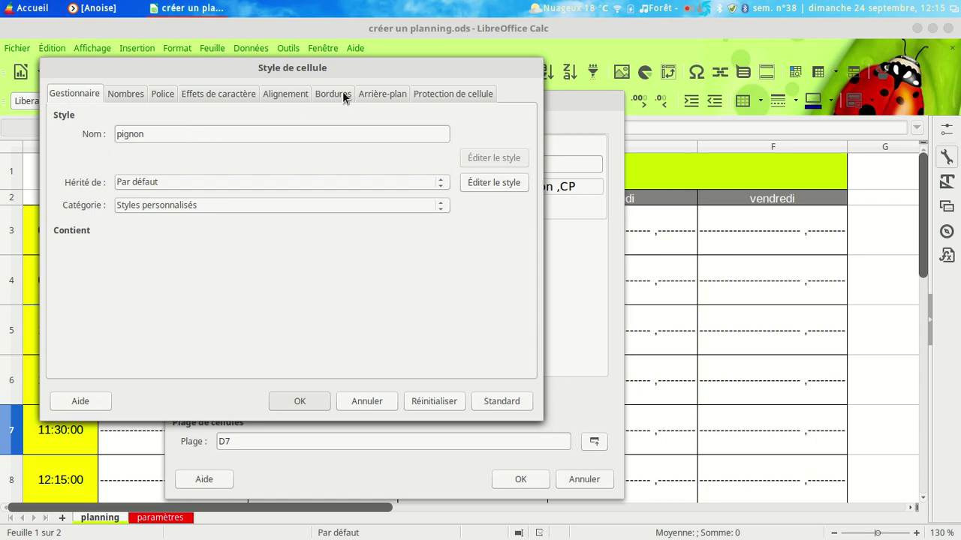
click(376, 94)
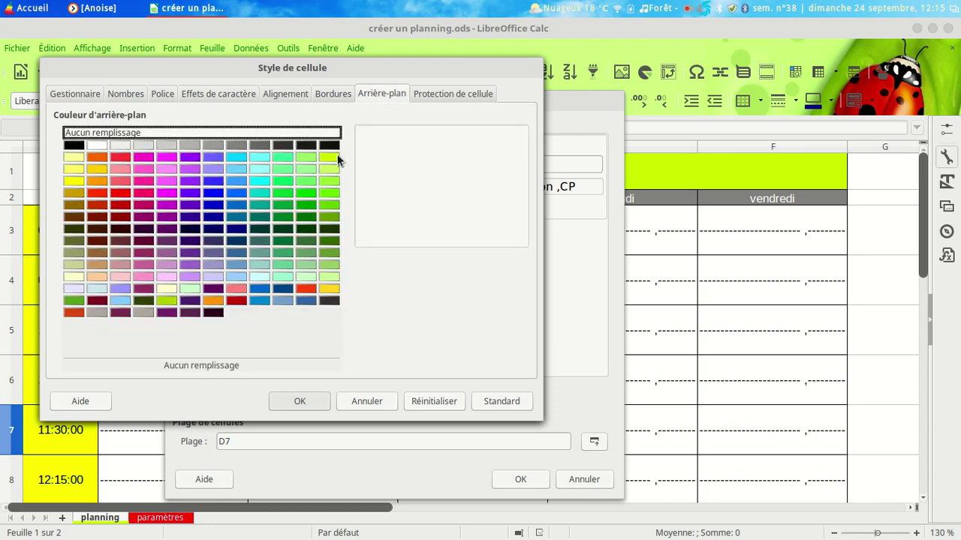
click(336, 194)
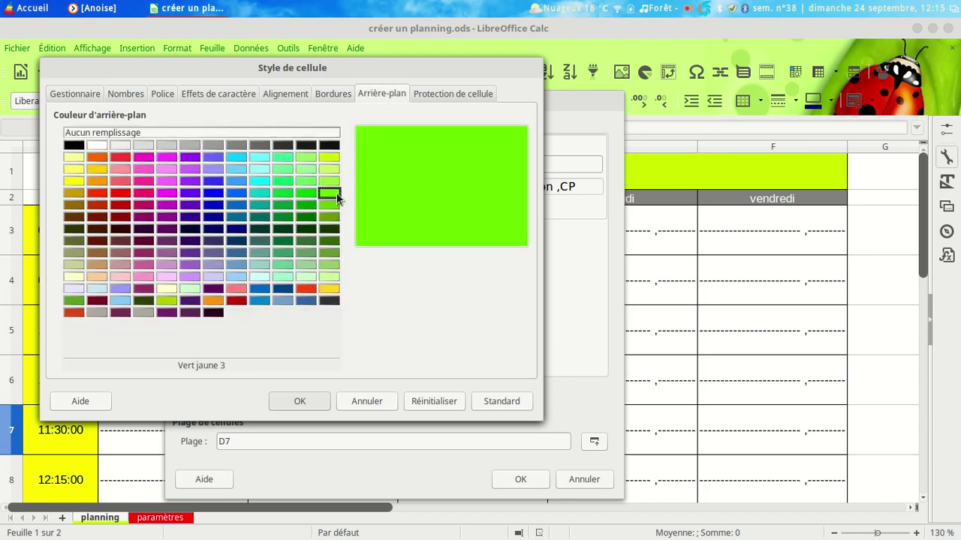
click(303, 403)
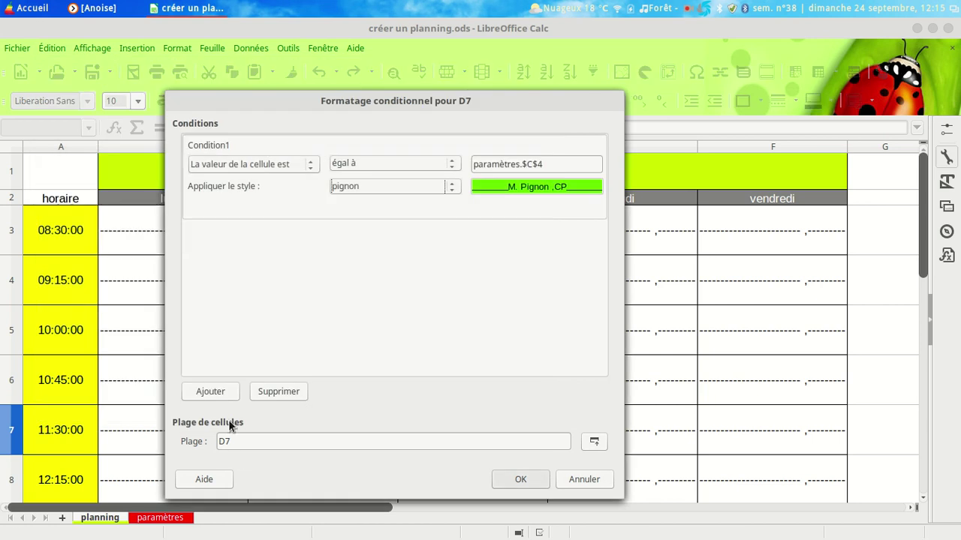
Set the conditional format's cell range to B3:F12 and apply it to the planning.
drag(225, 108, 394, 80)
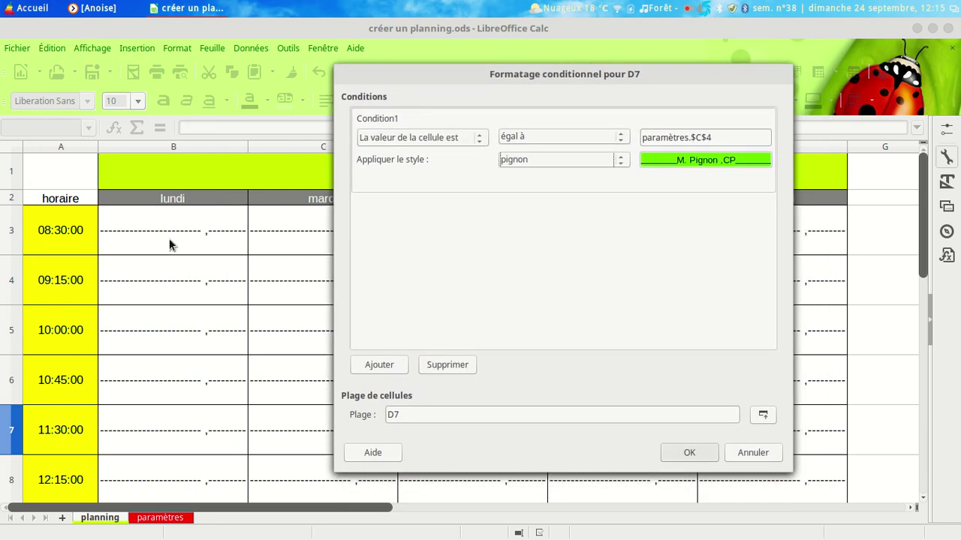
drag(917, 230, 900, 357)
drag(648, 75, 517, 68)
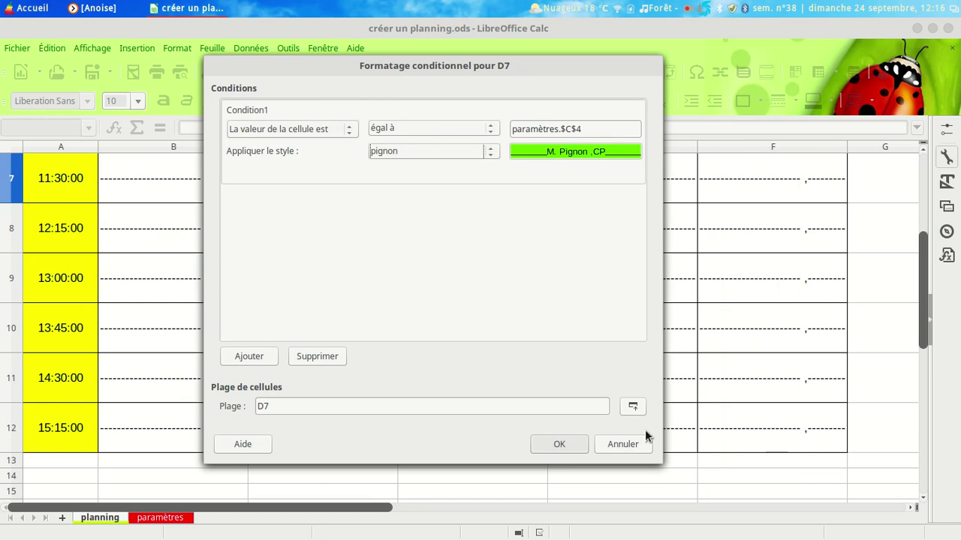
drag(279, 406, 257, 406)
text(B3)
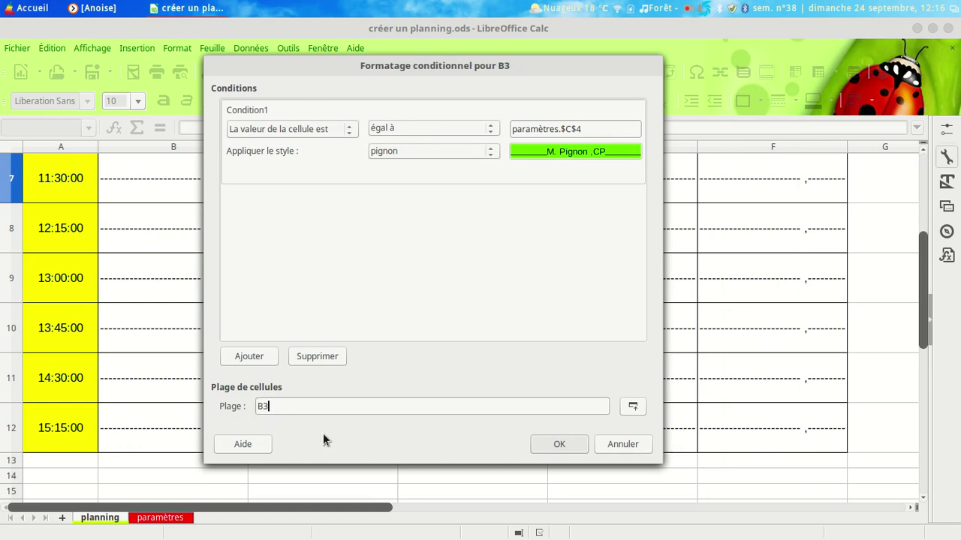
text(:F)
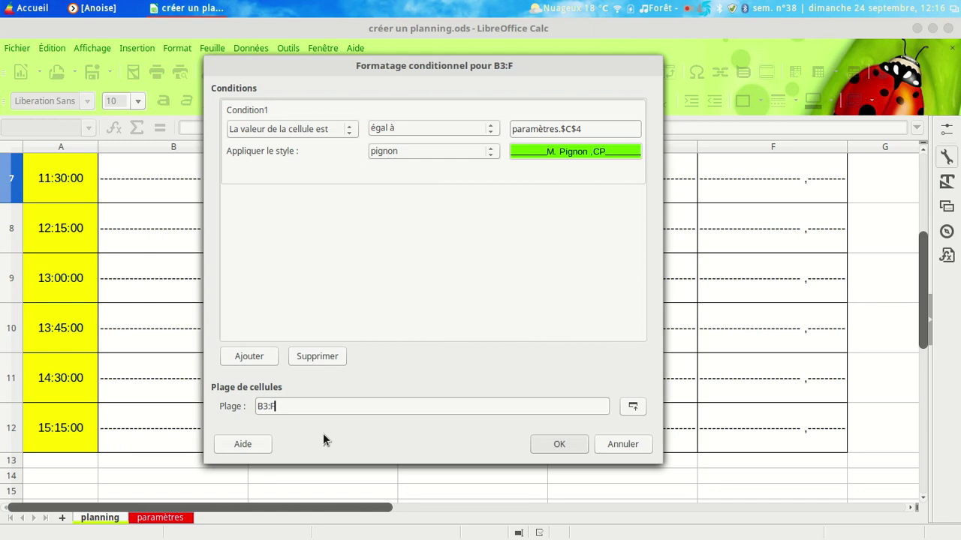
text(12)
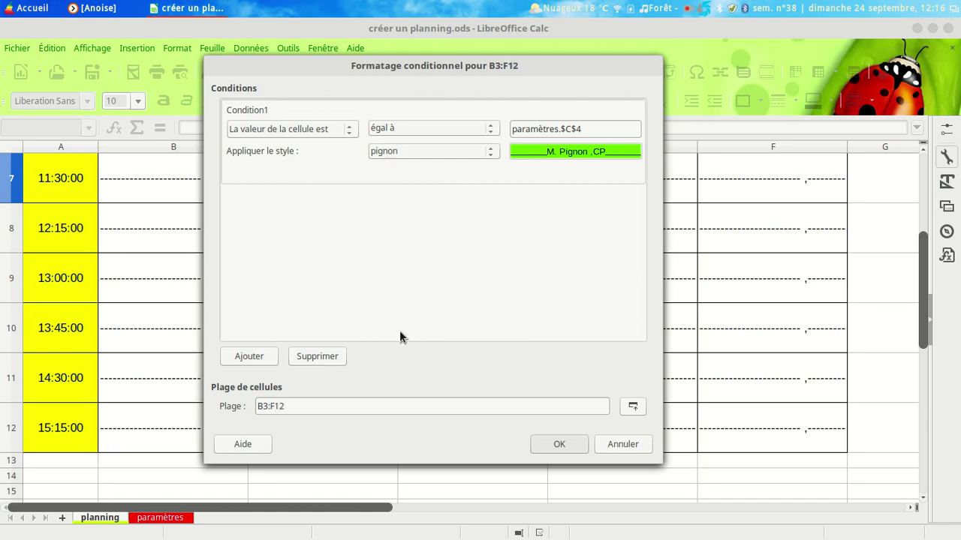
click(569, 443)
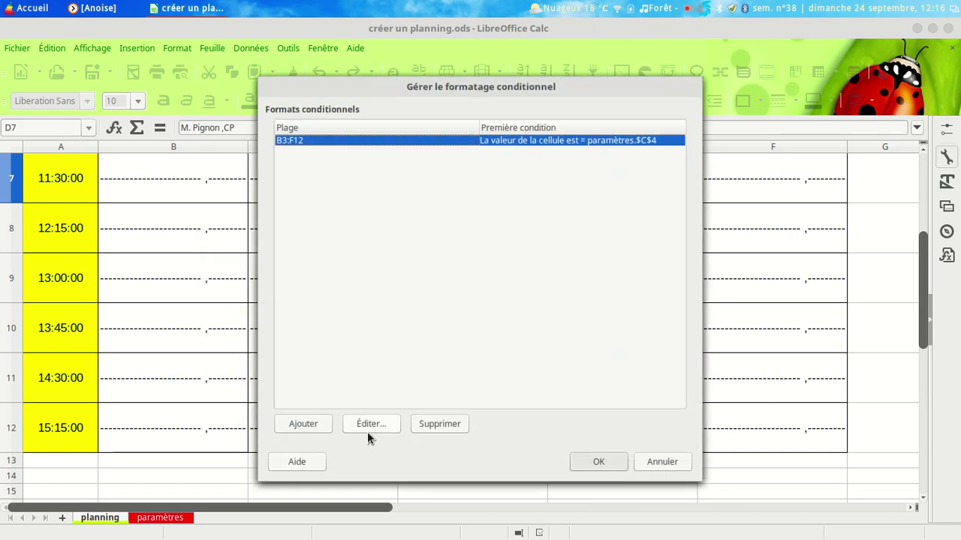
click(598, 460)
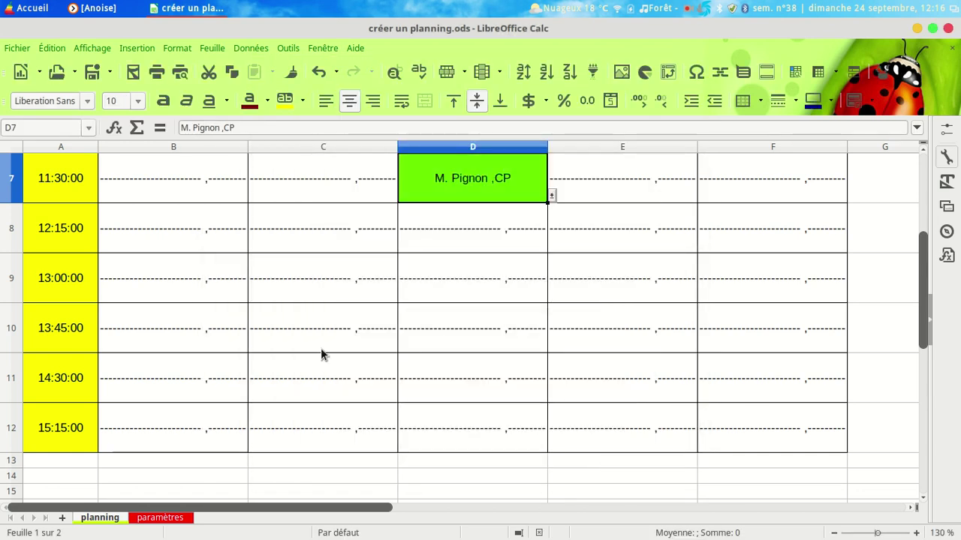
Fill the lundi 09:15:00 slot (B4) with the CP teacher's entry from its selection list.
scroll(322, 350, up, 2)
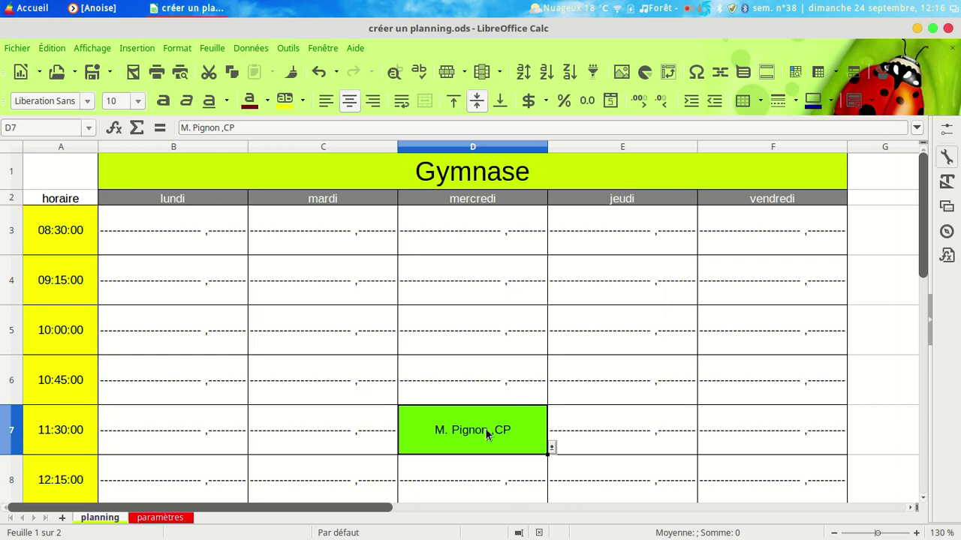
click(551, 446)
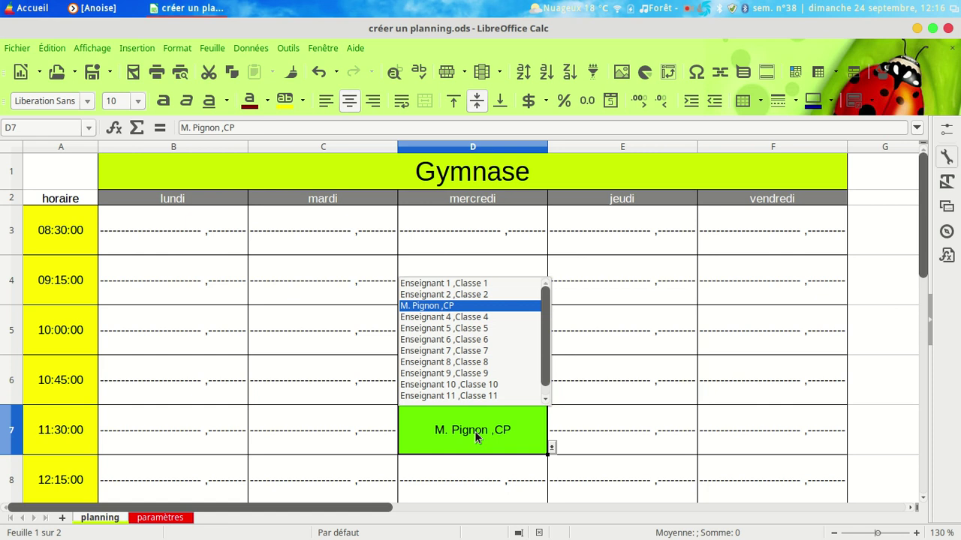
click(192, 283)
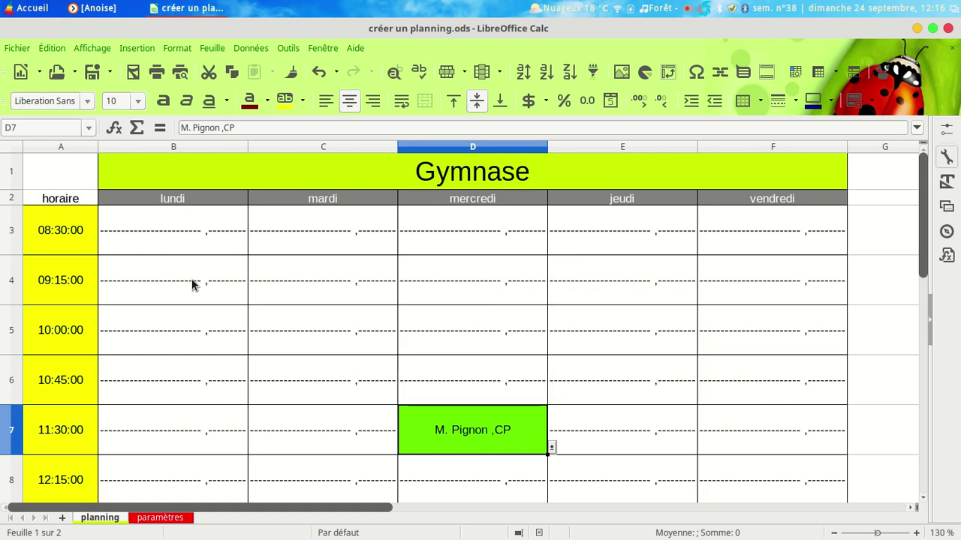
click(192, 284)
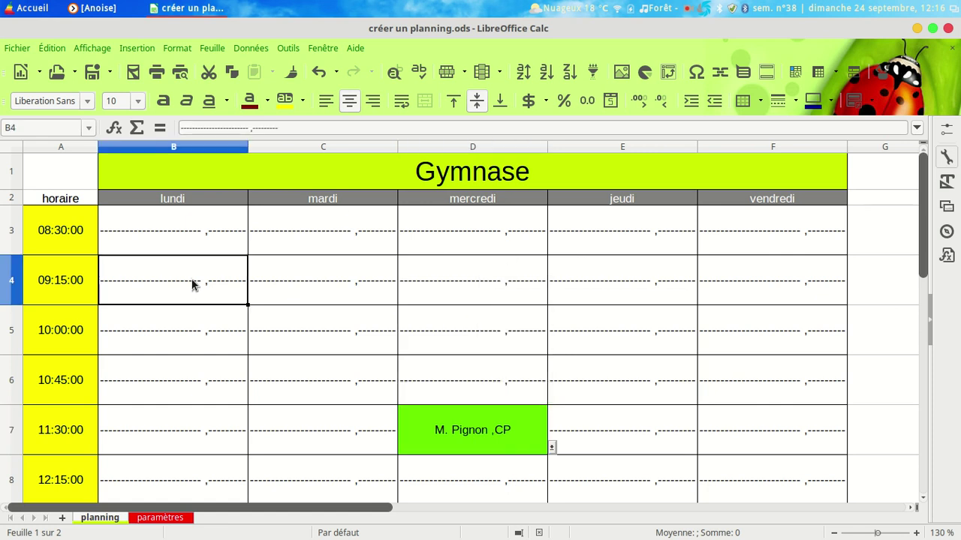
click(253, 299)
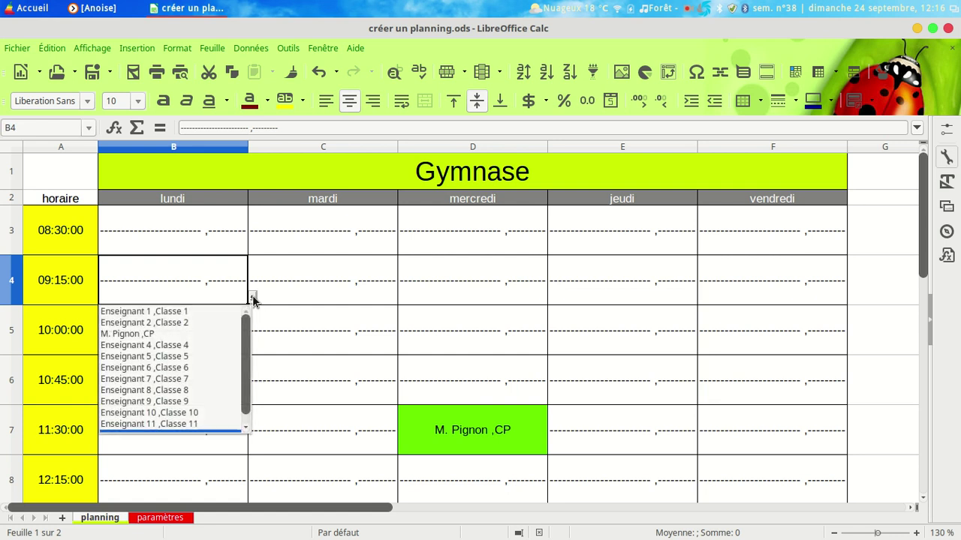
click(147, 335)
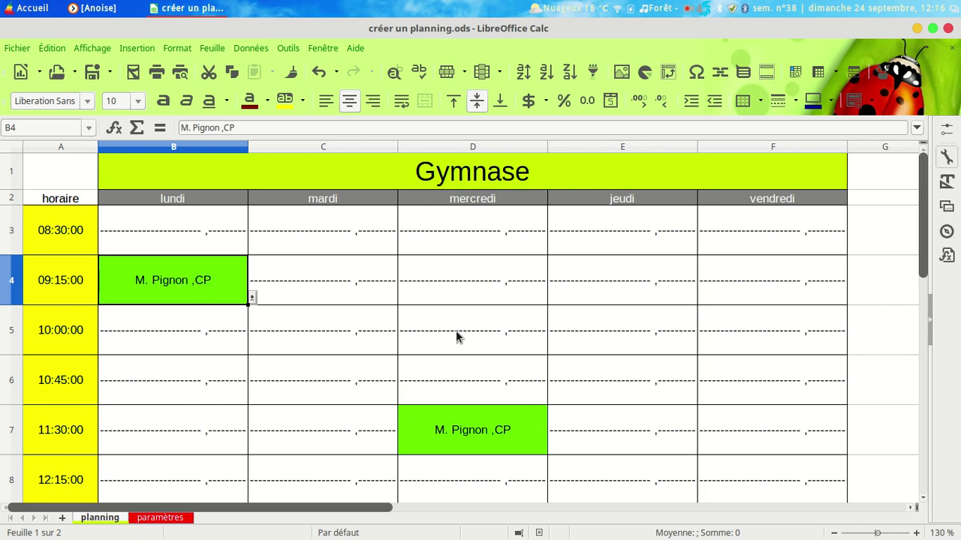
On the paramètres sheet, enter the new teacher's title and surname in A2 and the class CE1 in B2.
click(471, 280)
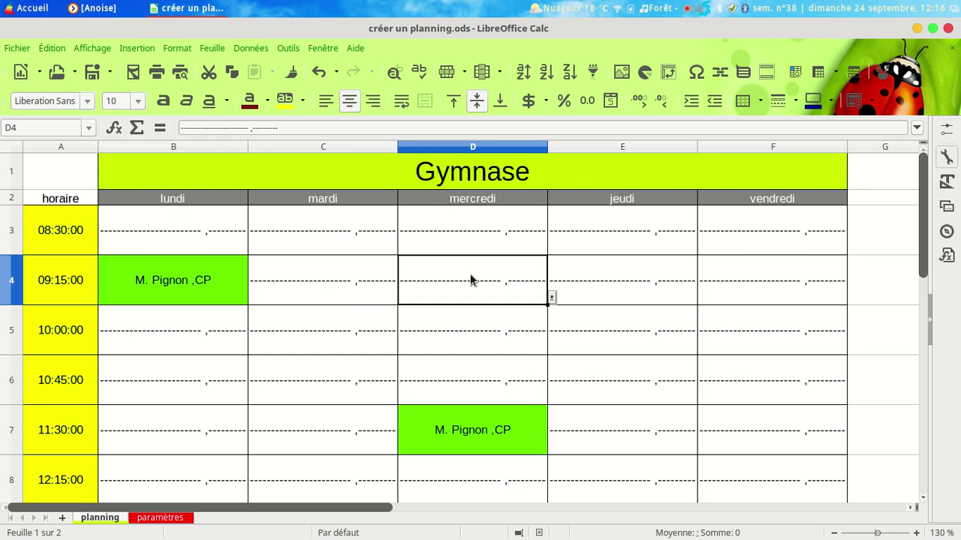
click(160, 518)
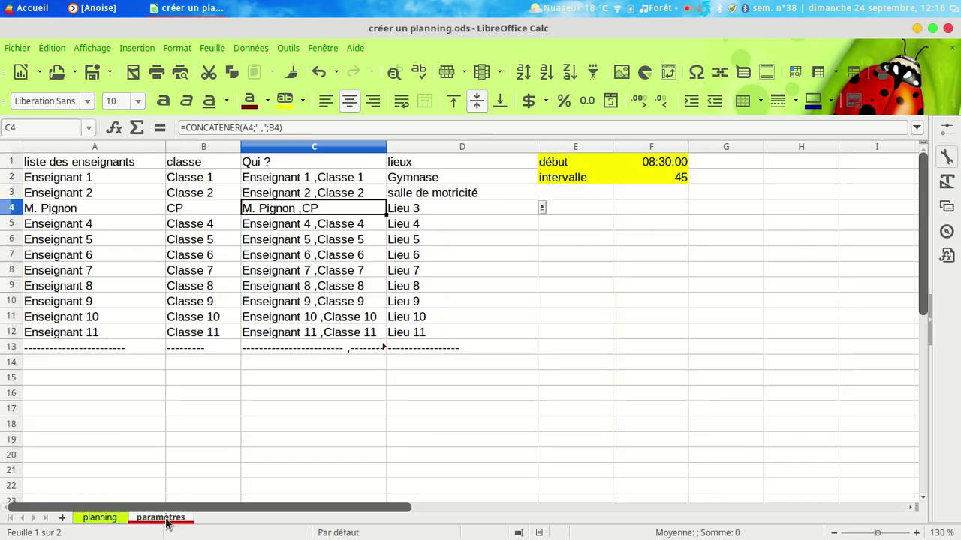
click(95, 179)
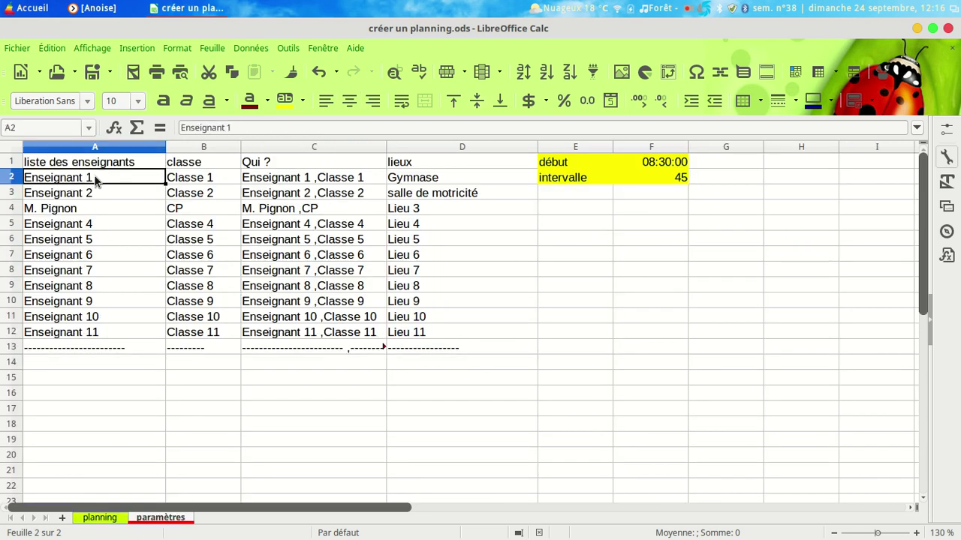
text(Mme )
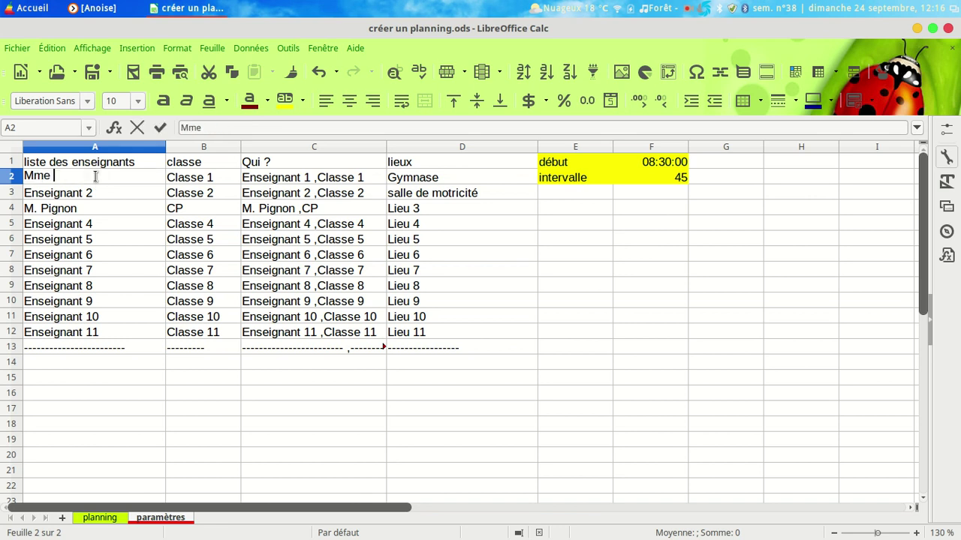
text(La Touche)
click(196, 182)
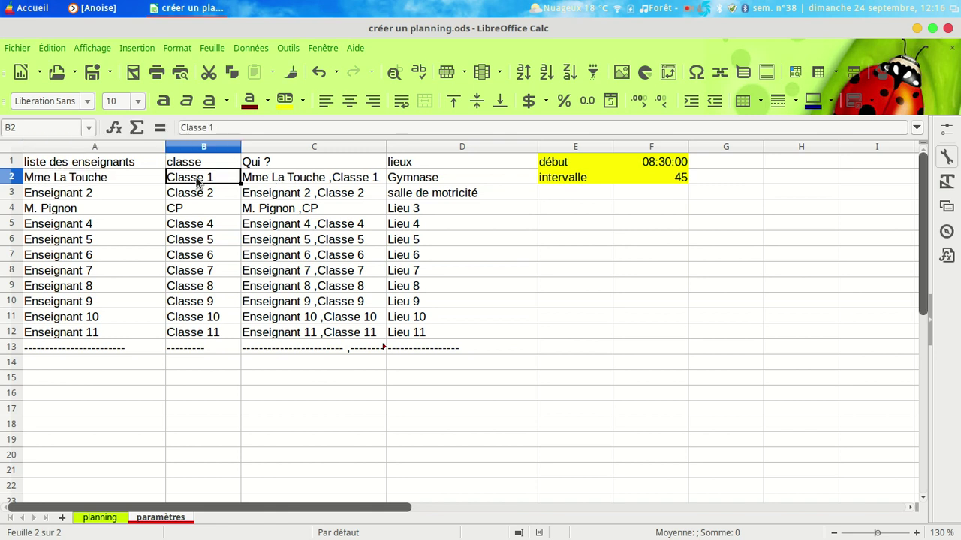
text(CE1)
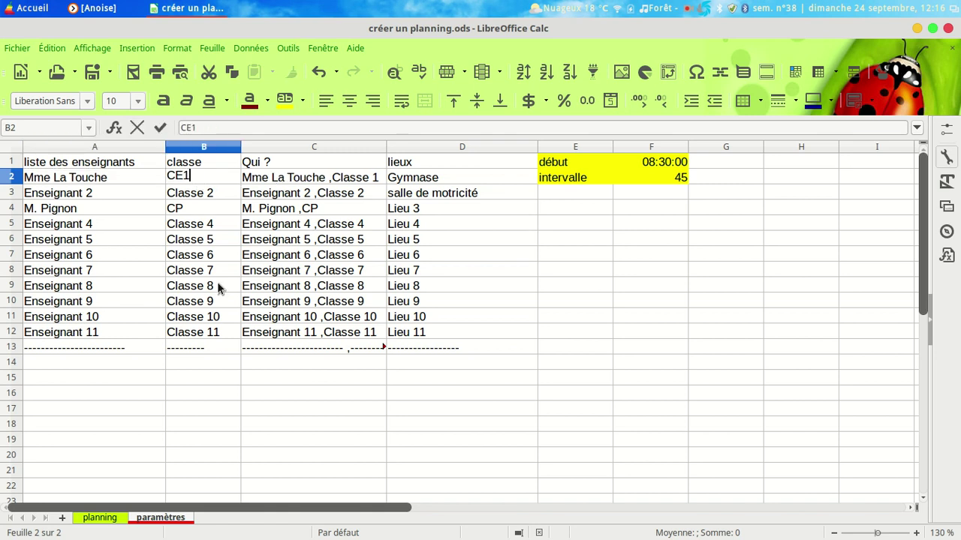
click(192, 376)
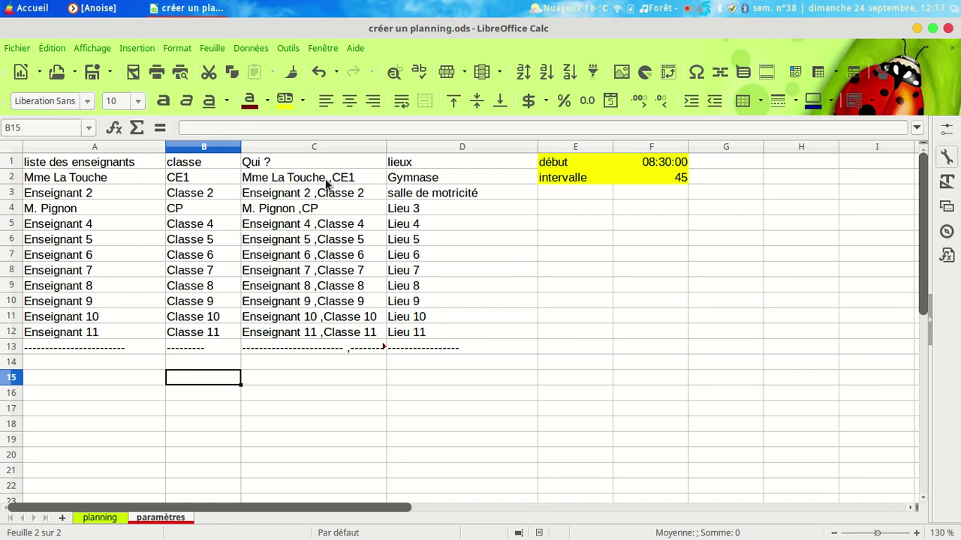
Add a second condition to the planning's B3:F12 conditional format, for cell values equal to paramètres.$C$2.
click(112, 520)
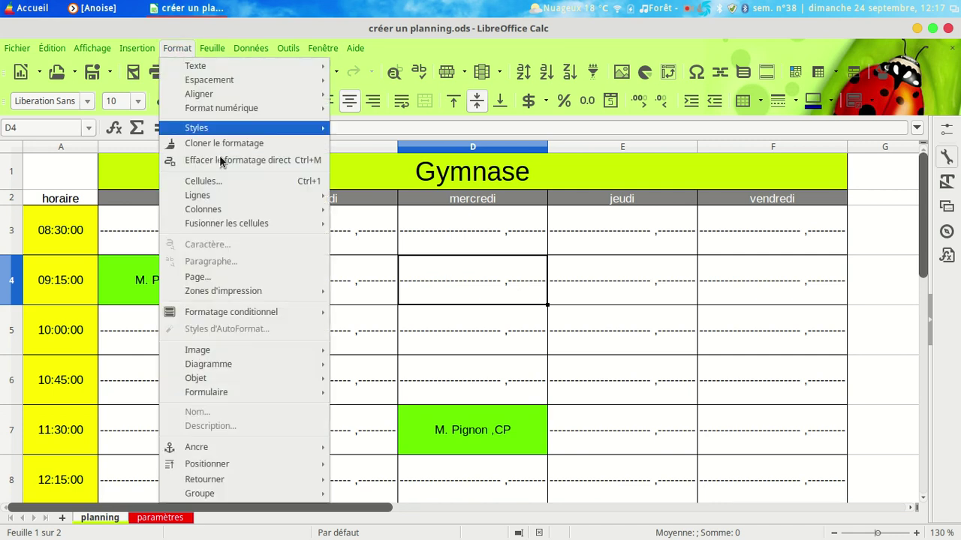
mouse_move(217, 314)
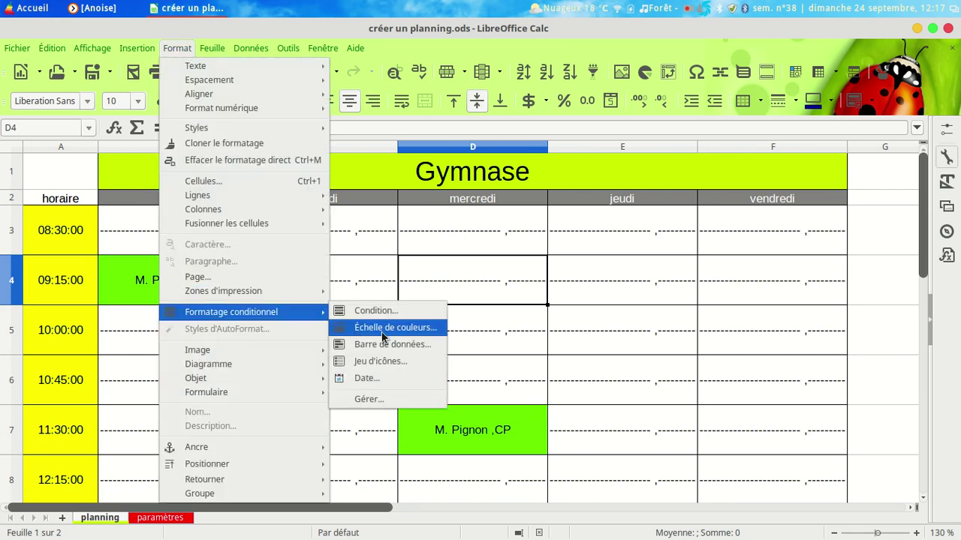
click(369, 400)
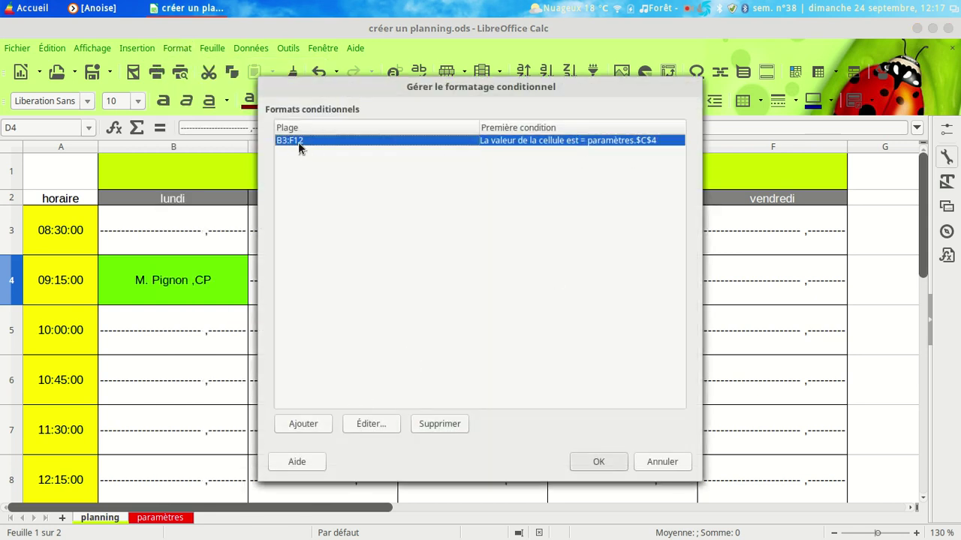
click(356, 424)
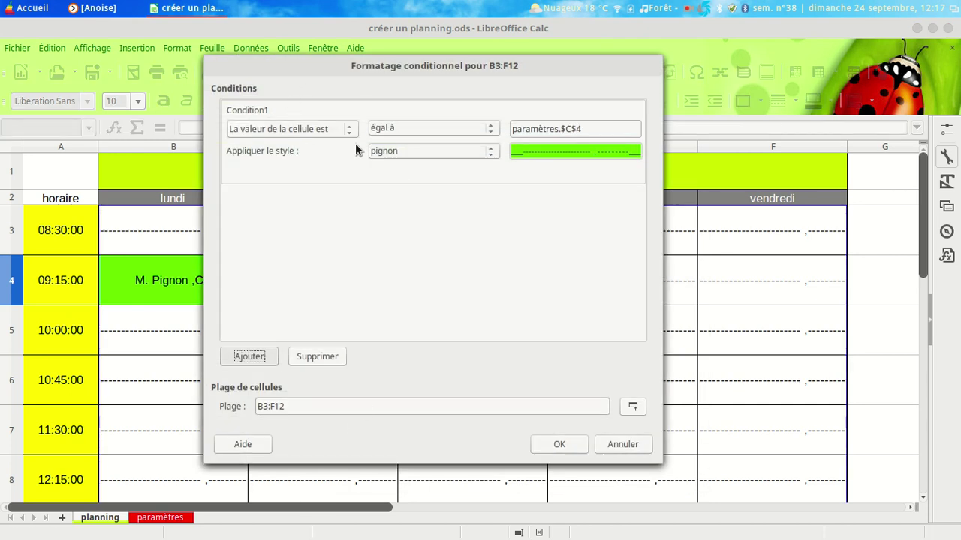
click(253, 357)
click(559, 159)
text(para)
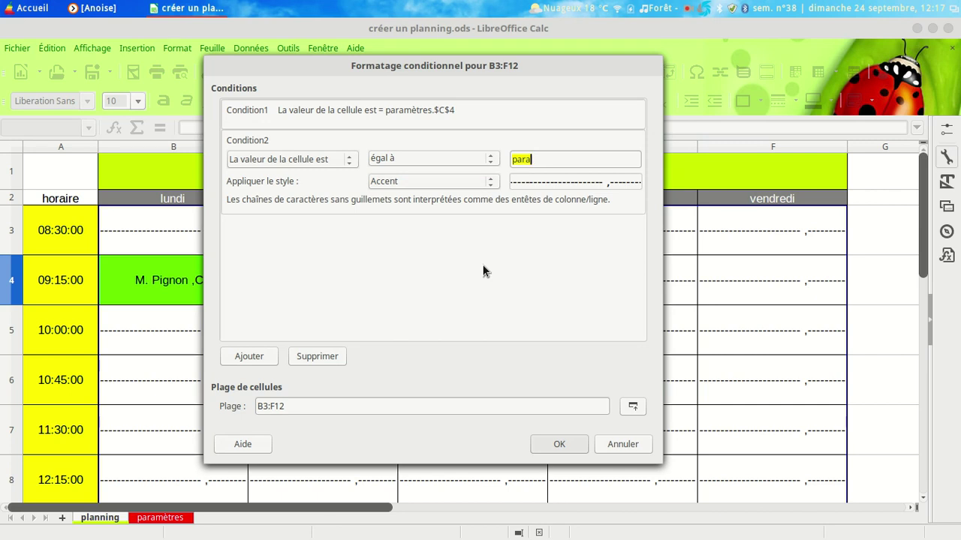
text(lmètres)
text(.$C2)
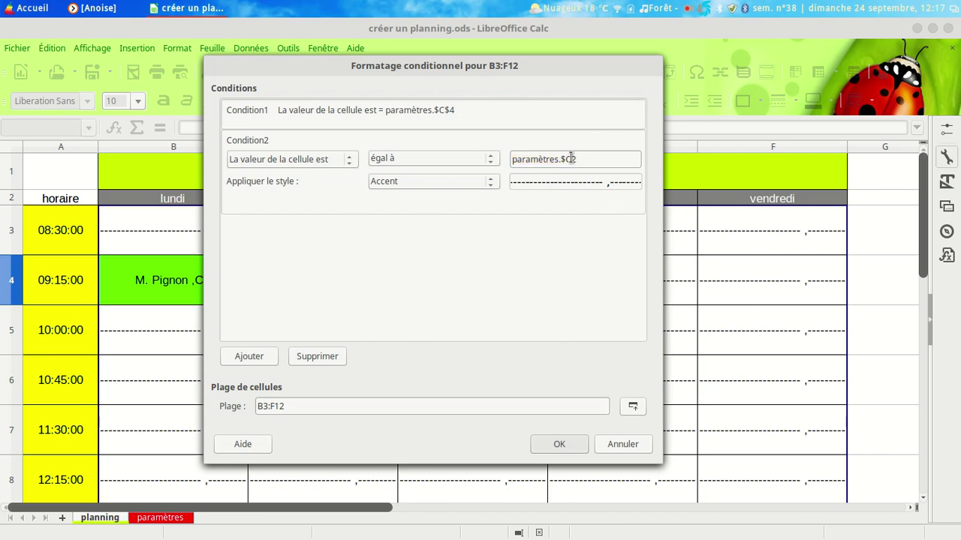
key(Left)
text($)
Create a cell style for the second condition, named with the CE1 teacher's surname, with an Orange 1 background, and apply the conditional format.
click(391, 182)
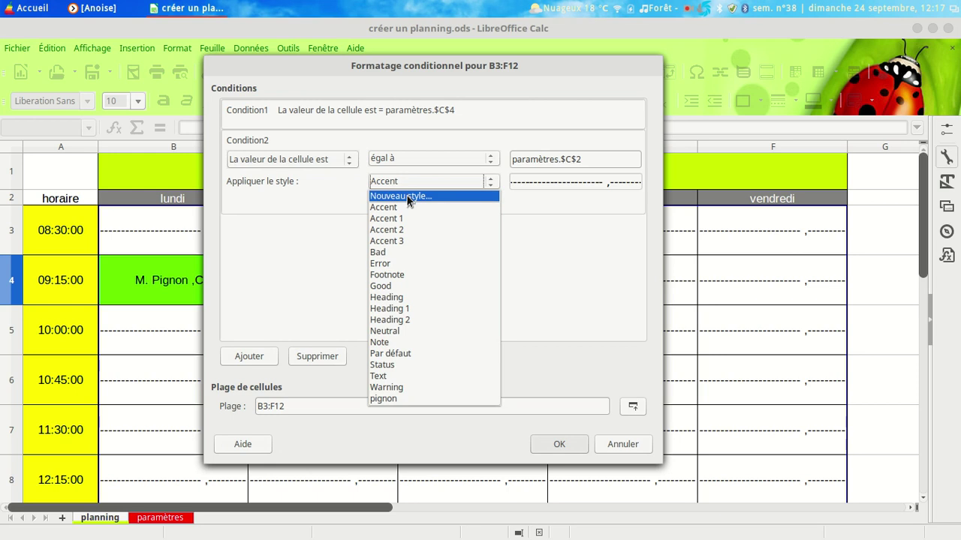
click(406, 195)
click(164, 133)
drag(164, 132, 86, 126)
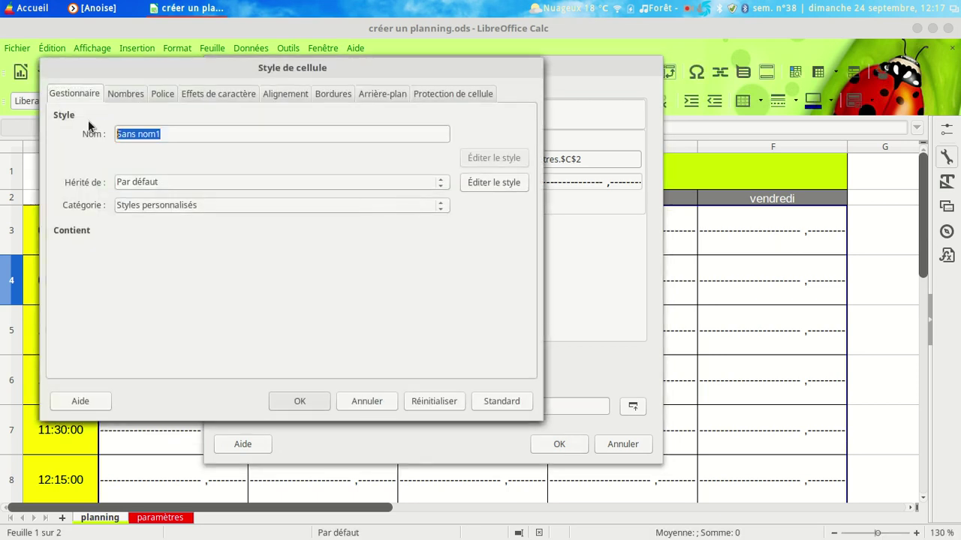
text(La Touche)
click(360, 94)
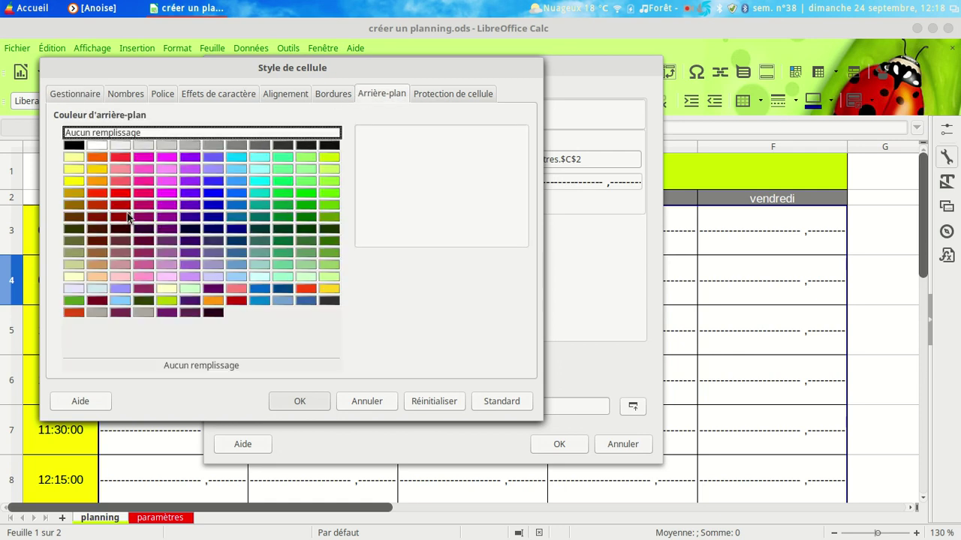
click(98, 168)
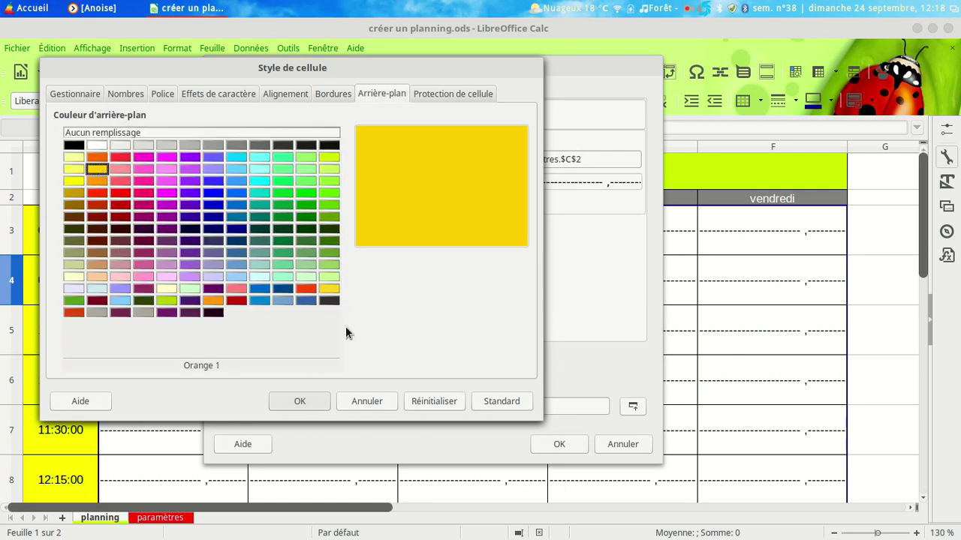
click(301, 401)
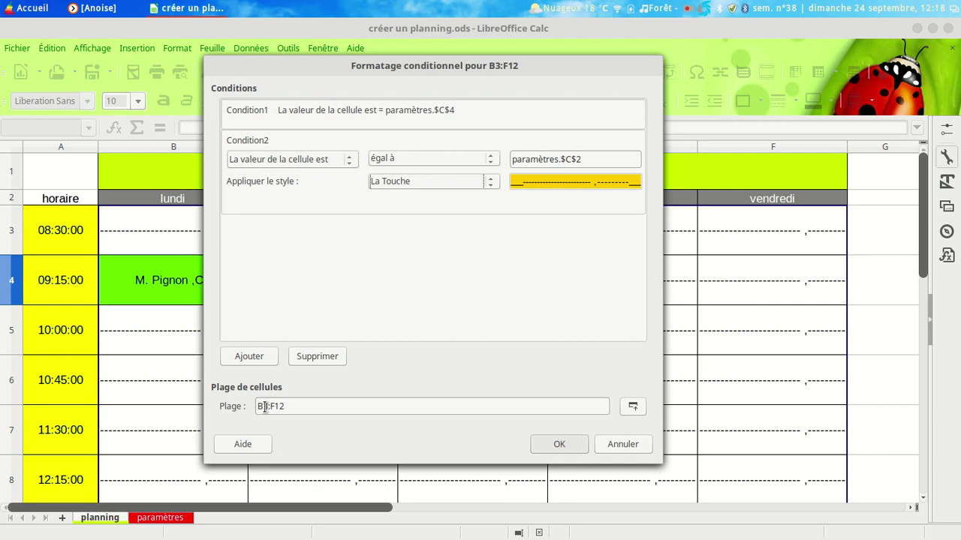
click(555, 444)
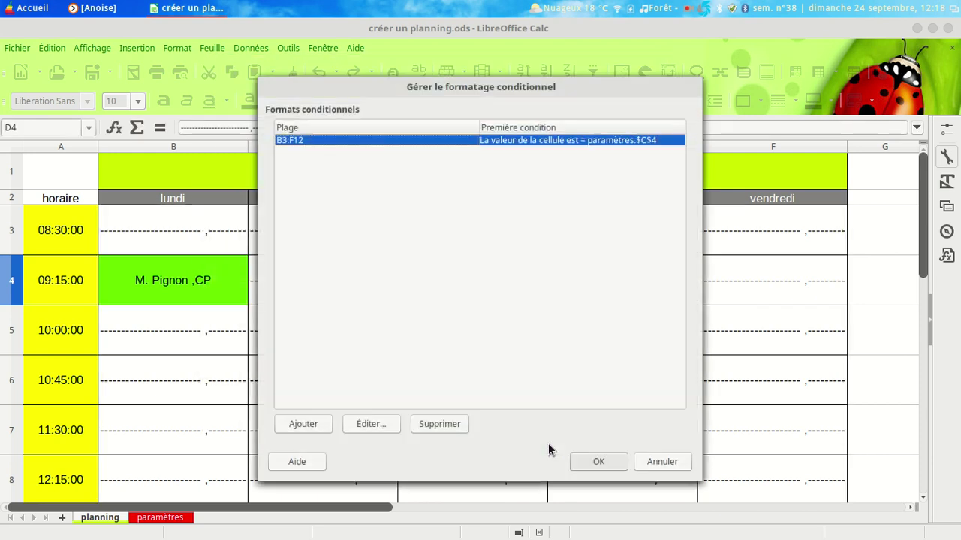
click(598, 464)
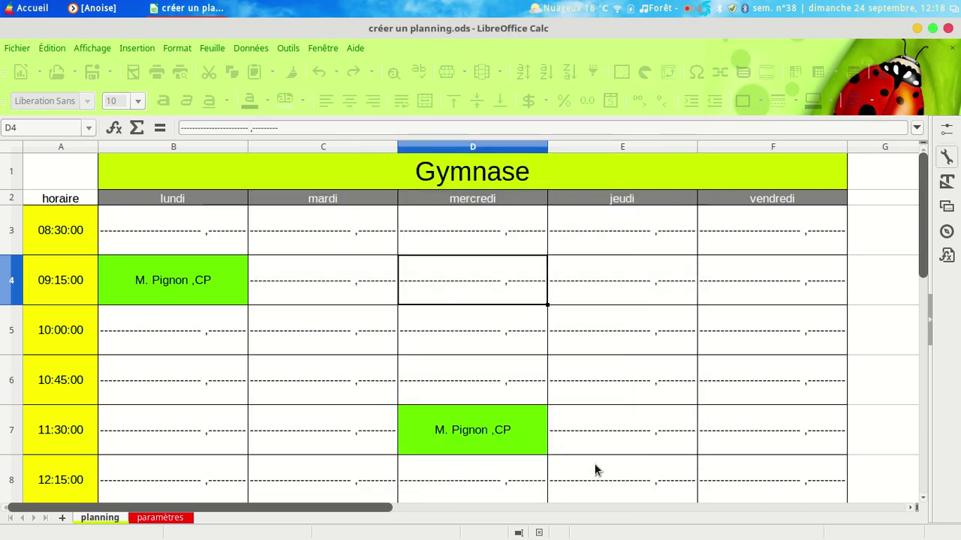
Fill the mercredi 09:15:00 (D4) and vendredi 08:30:00 (F3) slots with the CE1 teacher's entry from their selection lists.
click(552, 297)
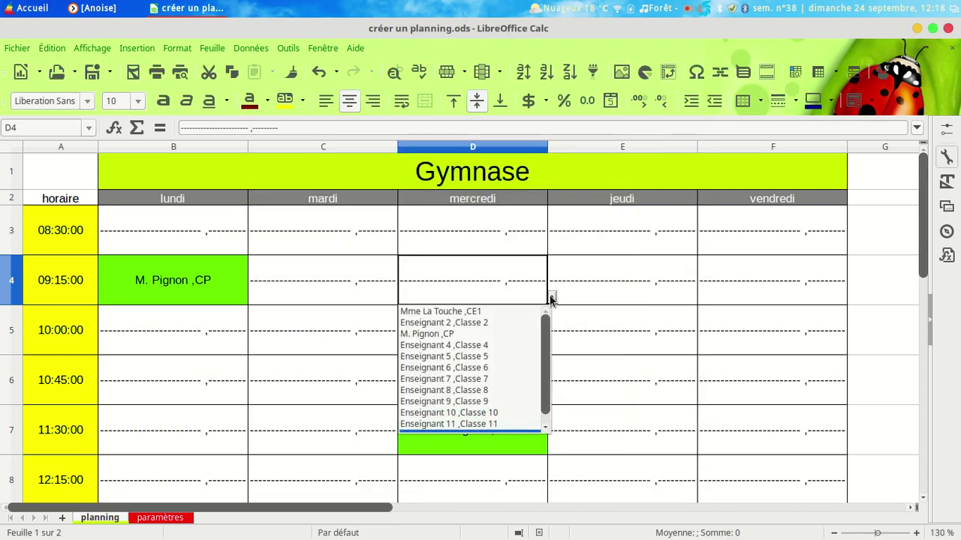
click(482, 310)
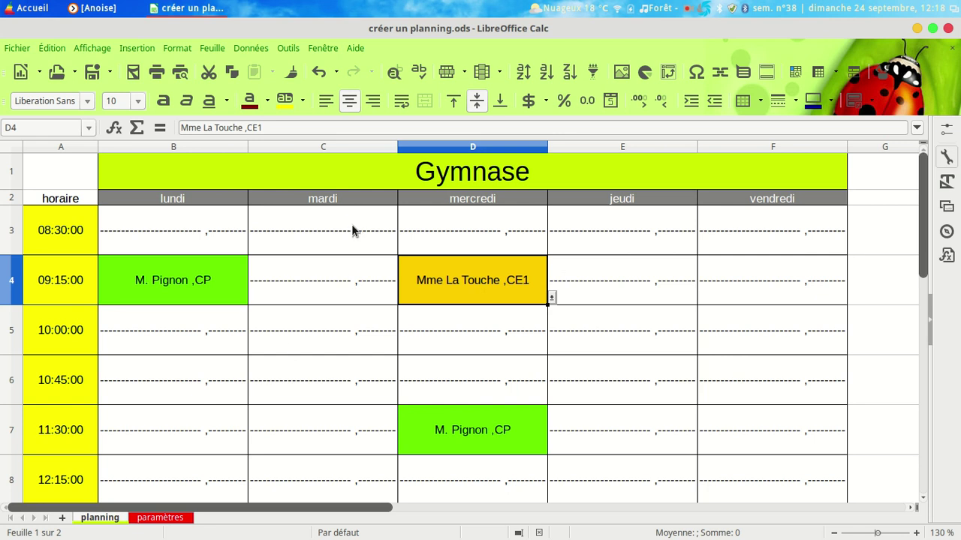
click(789, 233)
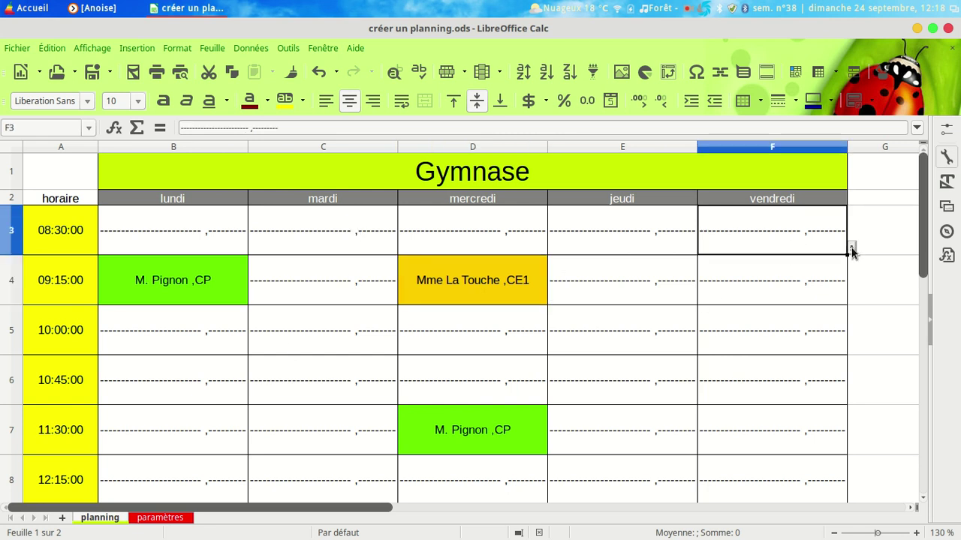
click(850, 249)
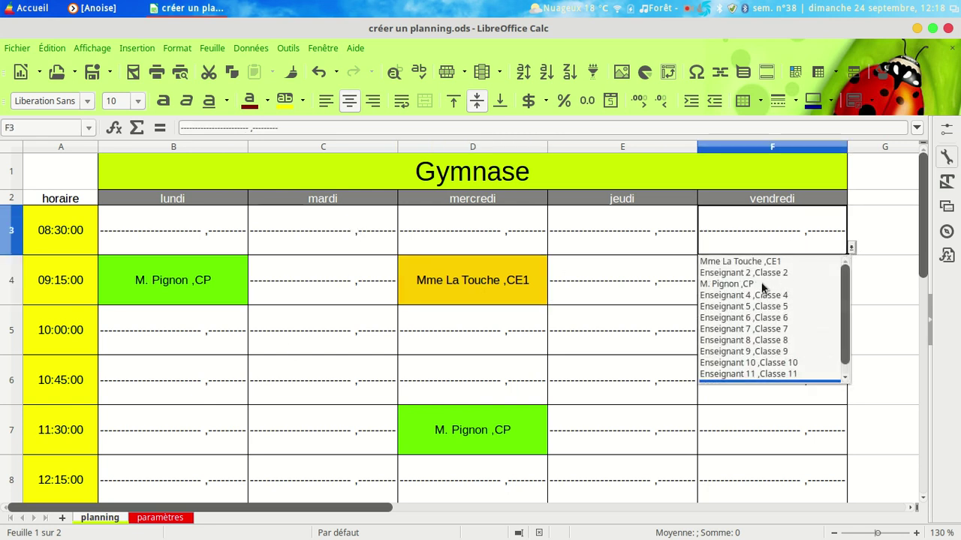
click(772, 262)
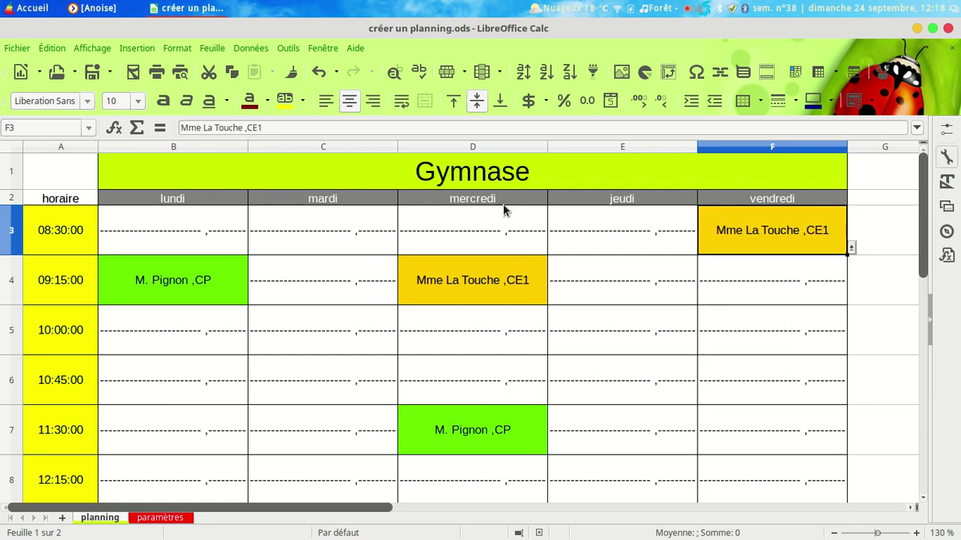
Fill the lundi 11:30:00 slot (B7) with the CE1 teacher's entry from its selection list.
click(191, 427)
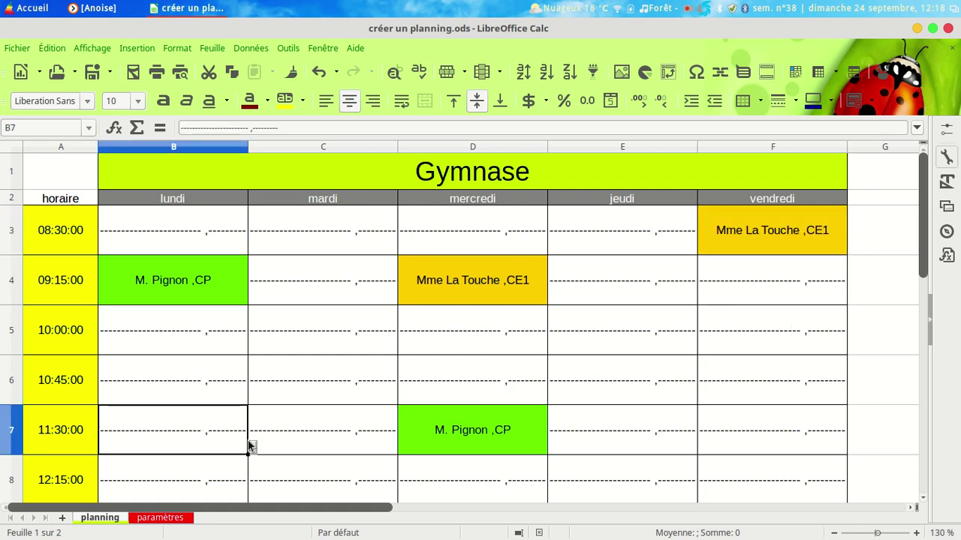
click(252, 446)
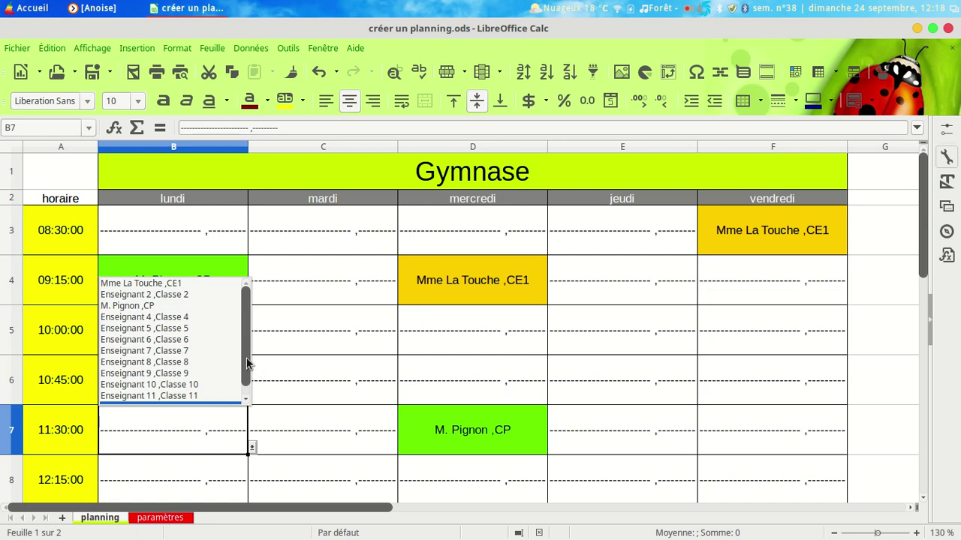
scroll(248, 371, down, 1)
scroll(249, 359, up, 1)
click(173, 285)
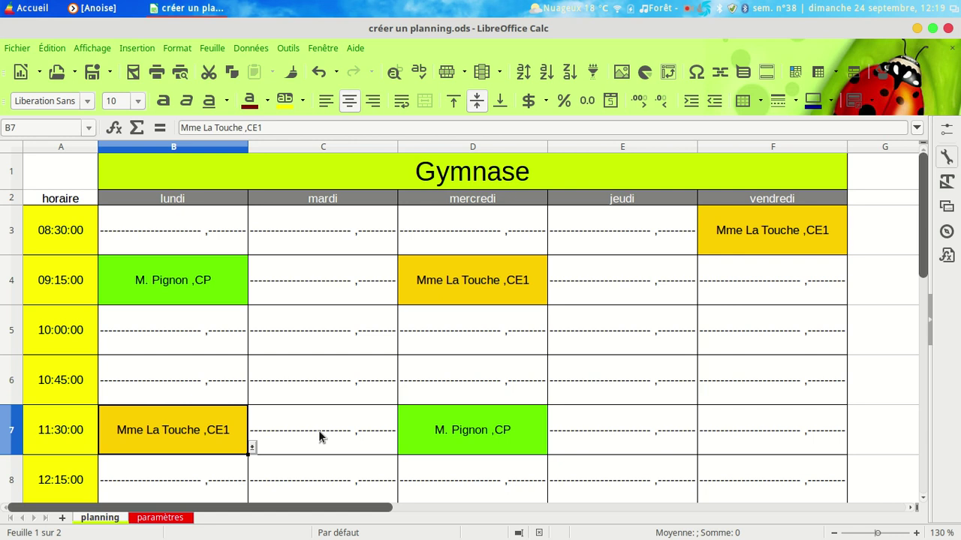
Inspect the formula of the first horaire cell (A3) in the planning.
click(61, 237)
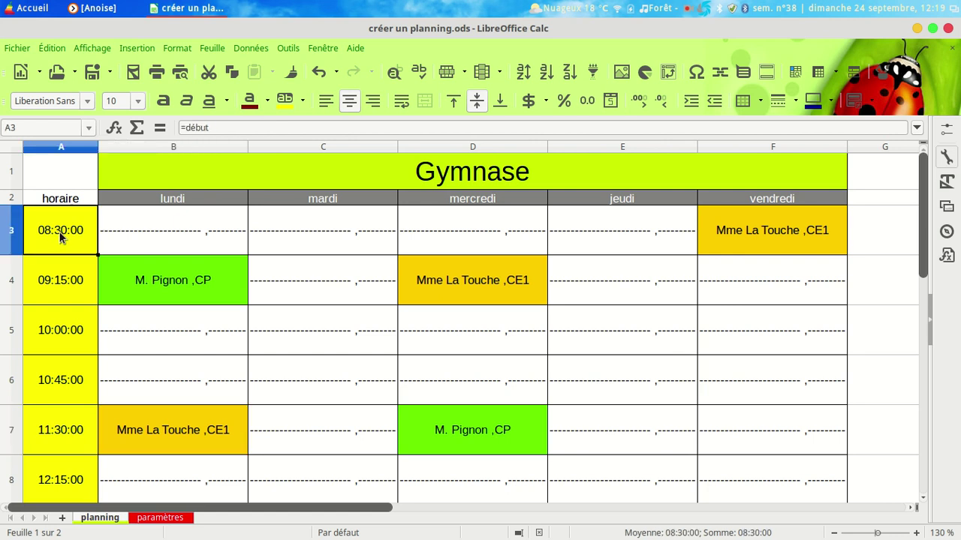